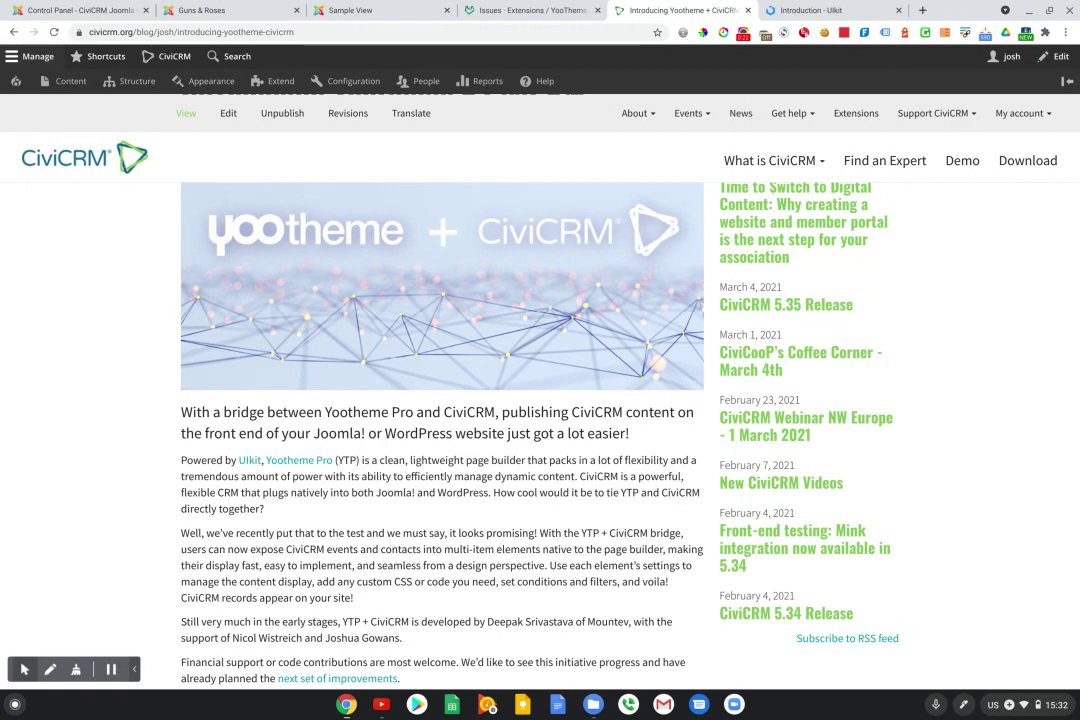
View the UIkit introduction documentation and return to the blog post introducing Yootheme + CiviCRM
left_click(795, 12)
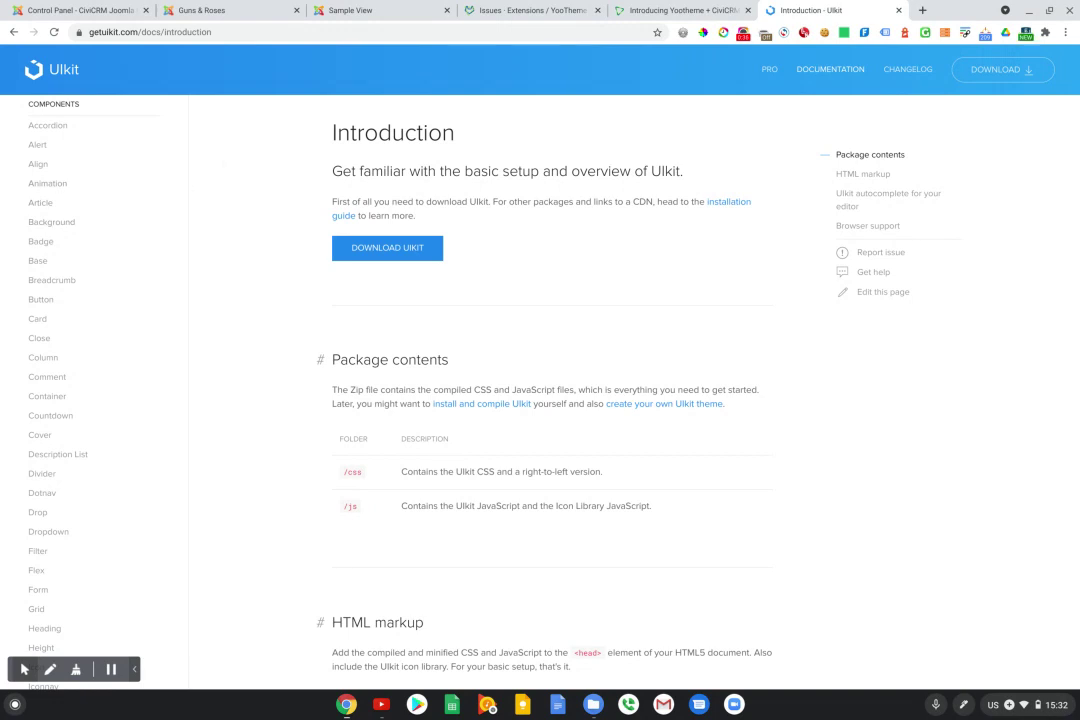
left_click(659, 13)
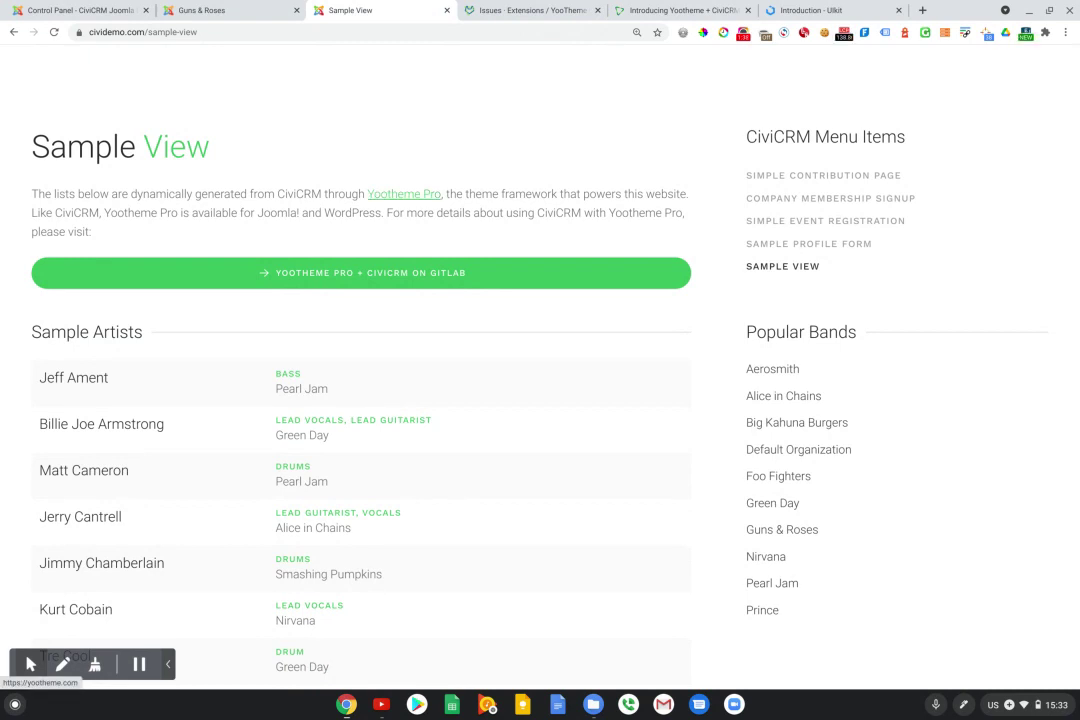
Examine the Sample Artists and Popular Bands lists on the Sample View page of the demo site
scroll(617, 147, "down", 1)
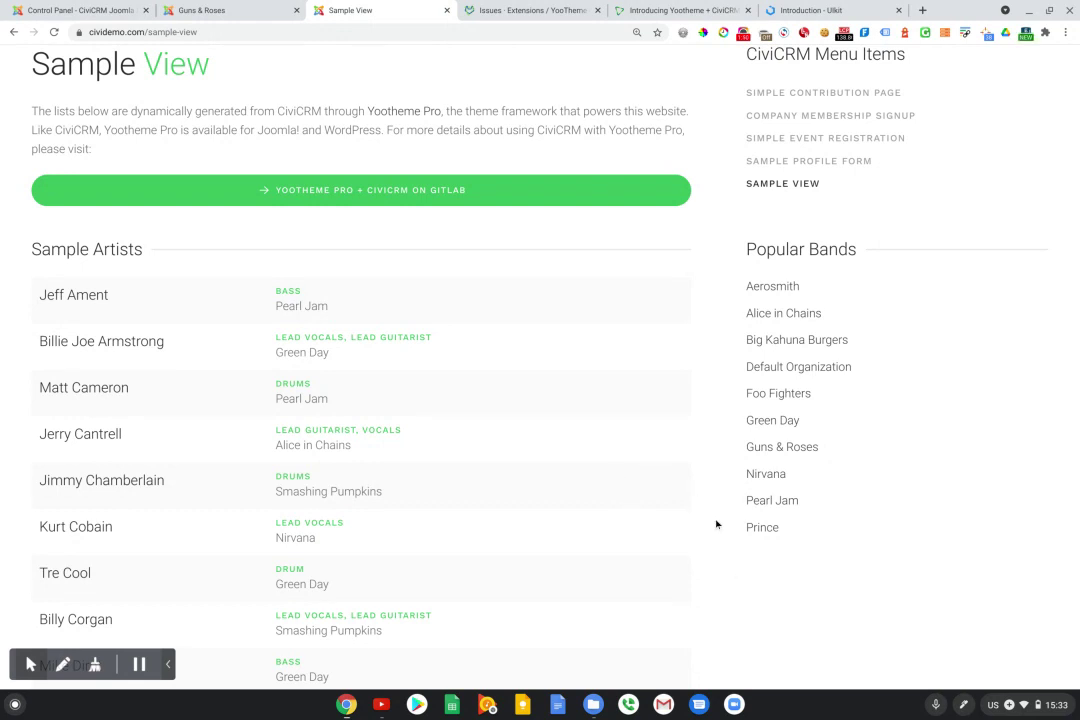
scroll(716, 523, "down", 1)
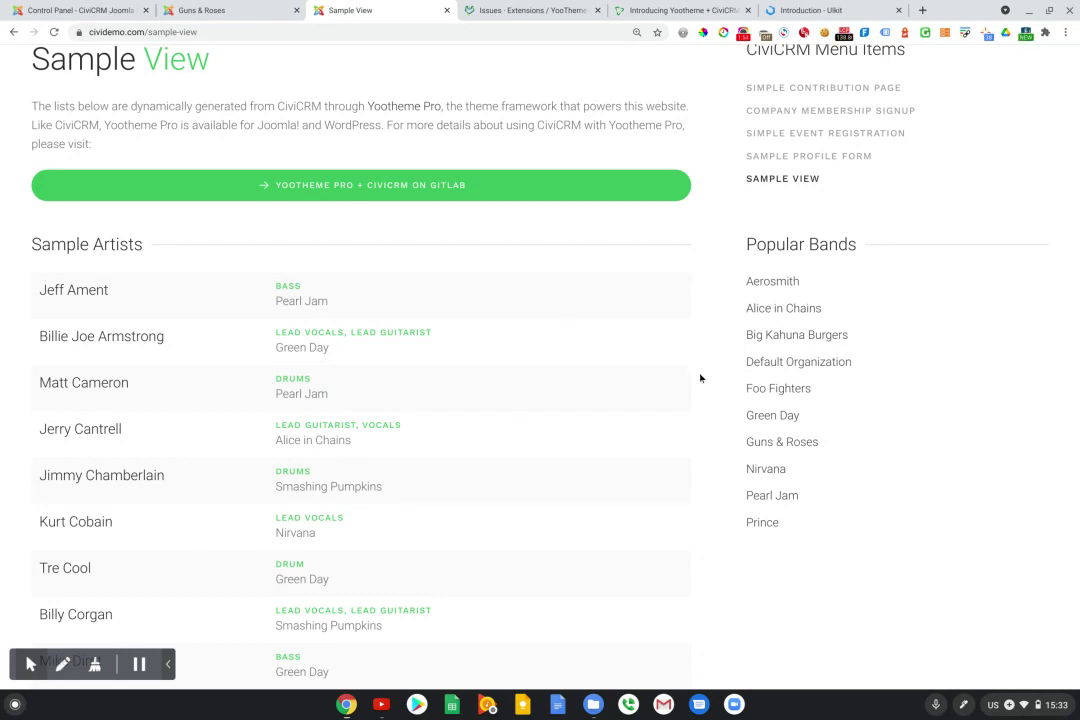
scroll(714, 413, "down", 2)
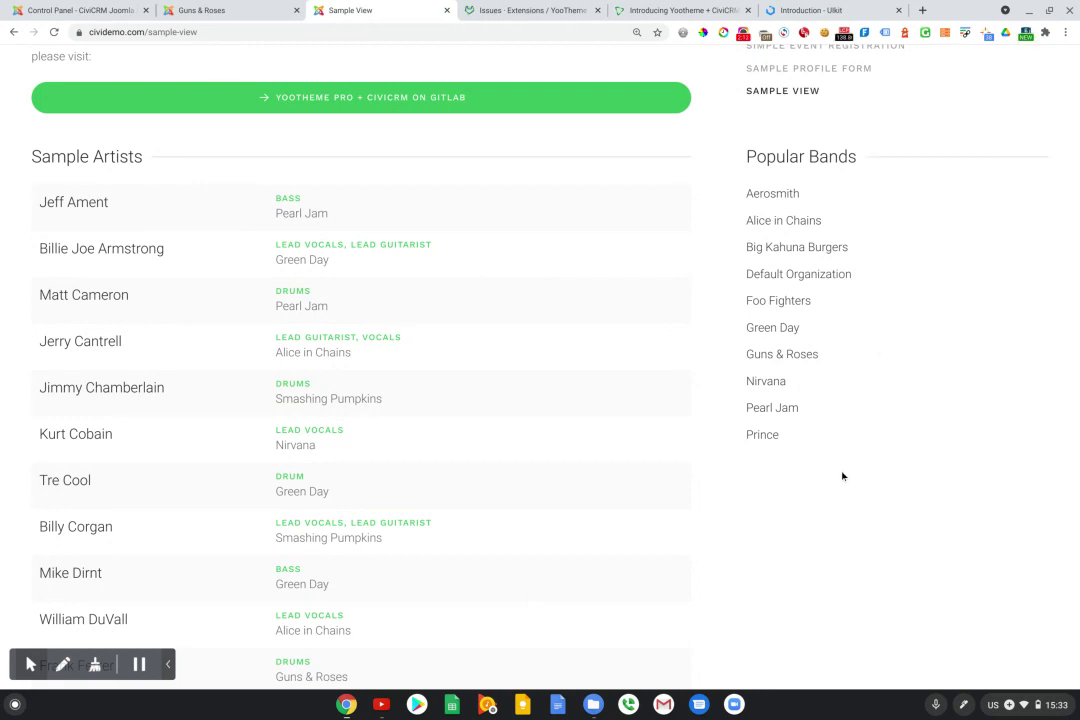
left_click(31, 665)
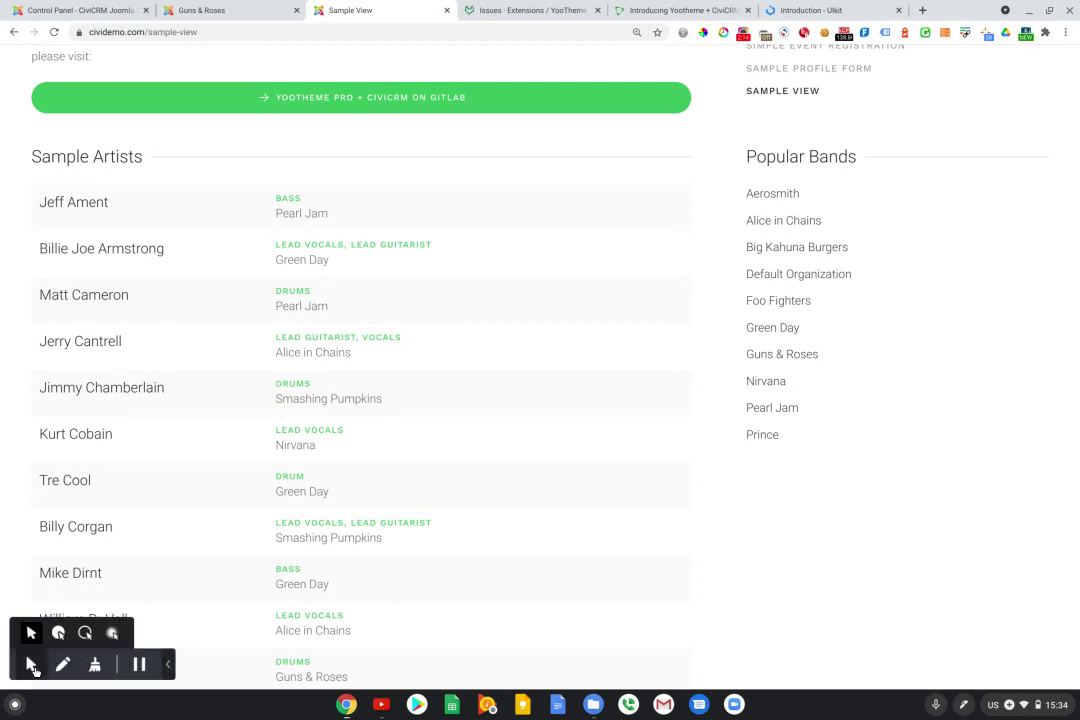
left_click(84, 632)
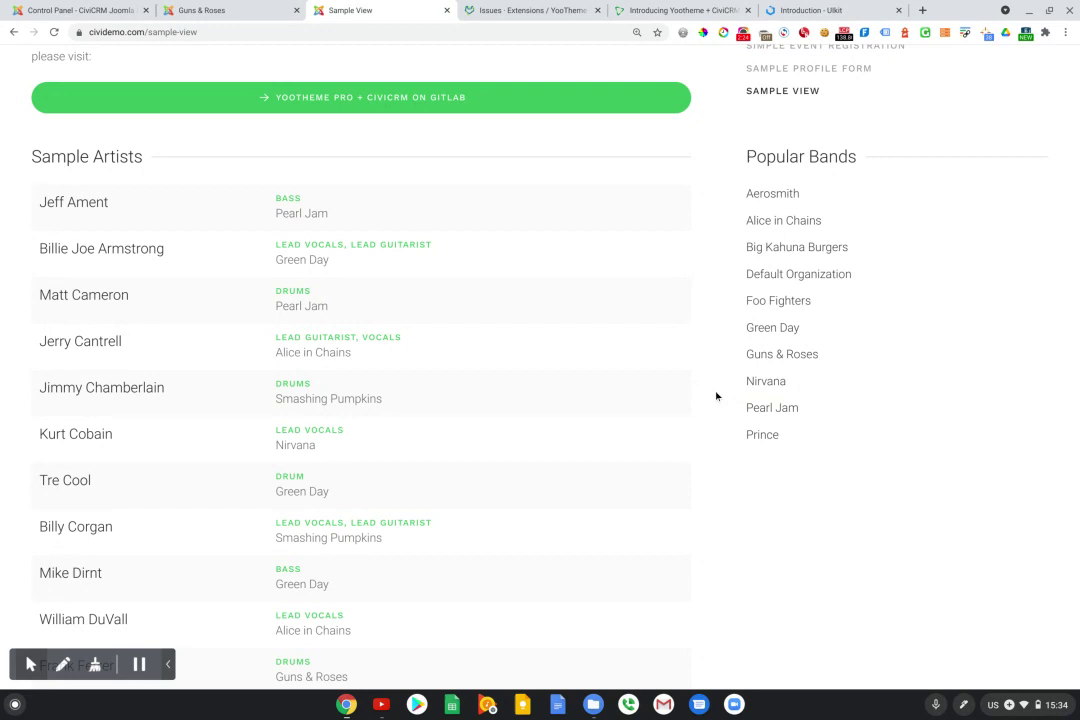
View the Guns & Roses band page from Popular Bands, followed by the band member page for Axl Rose
left_click(772, 358)
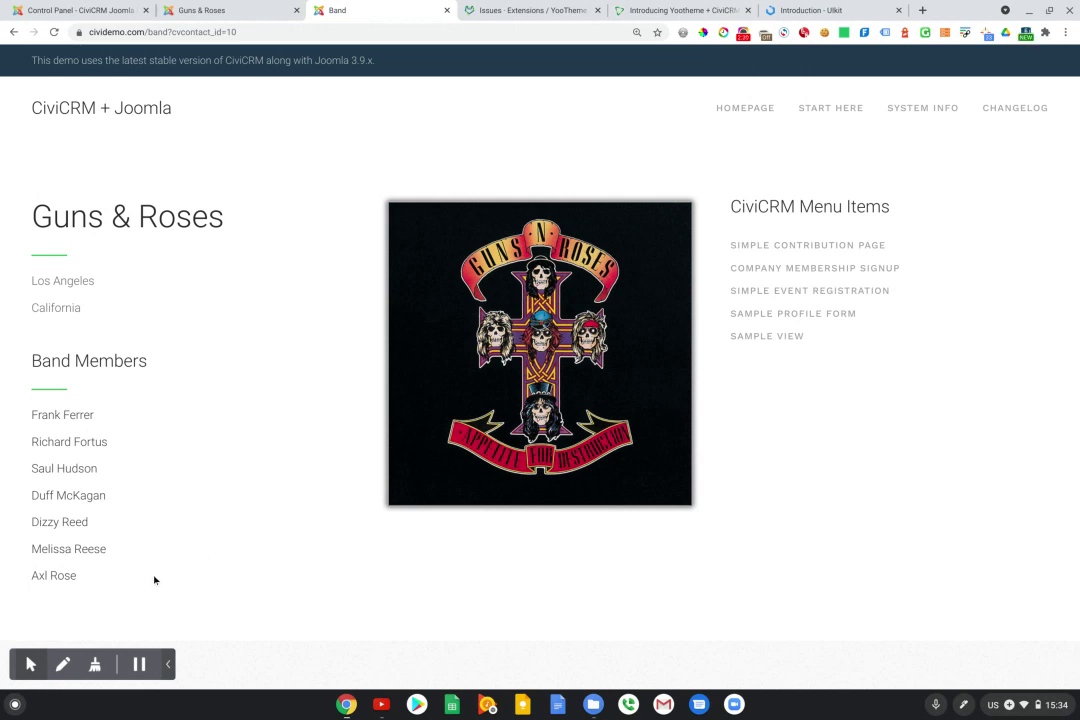
left_click(30, 664)
left_click(85, 634)
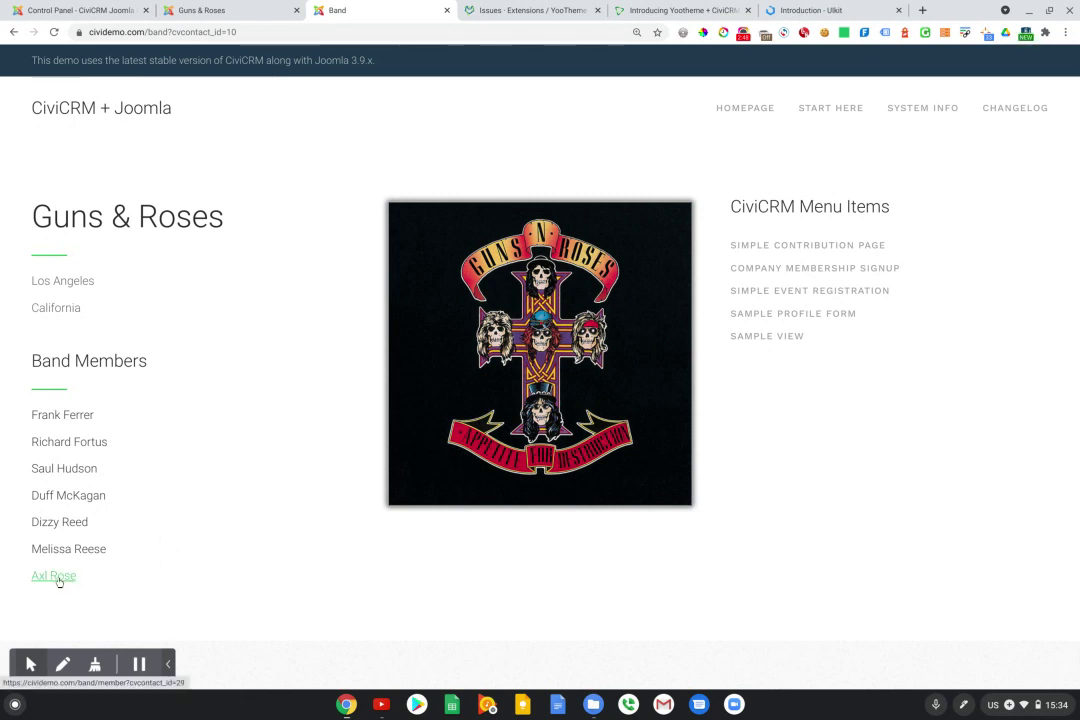
scroll(224, 557, "down", 1)
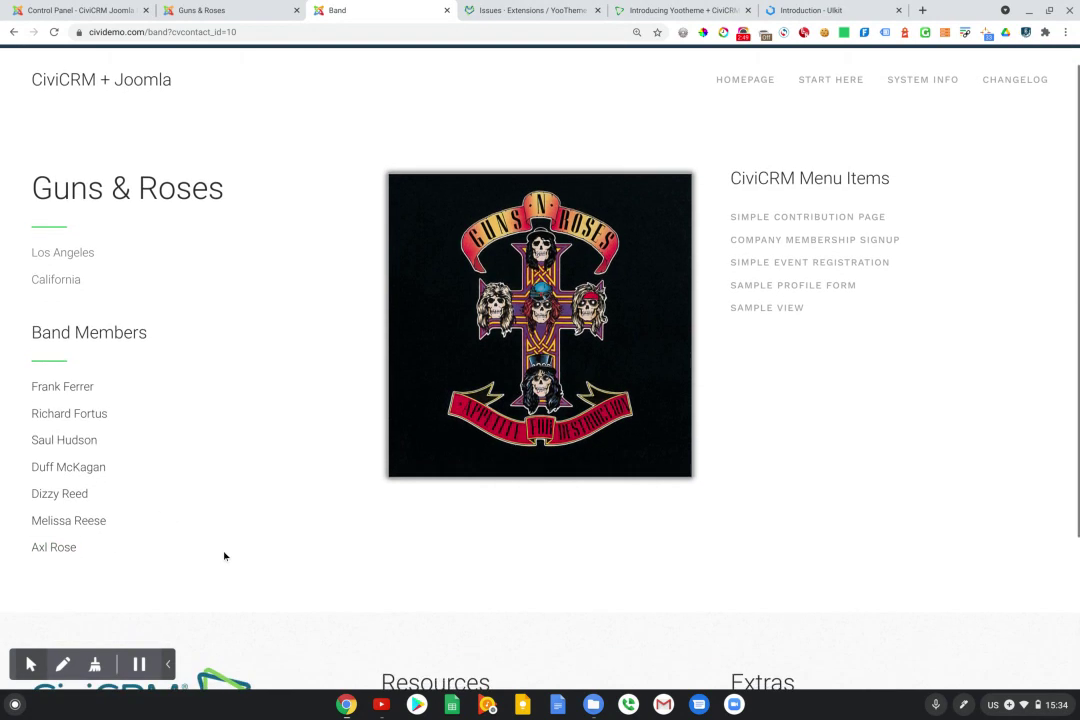
left_click(65, 546)
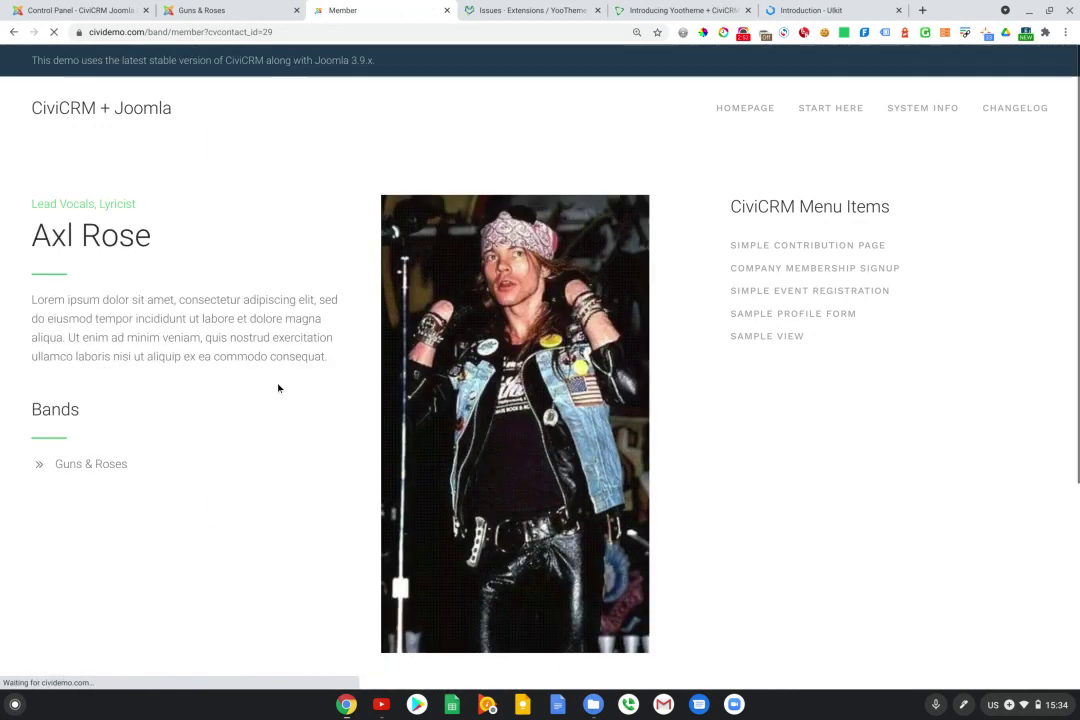
left_click(31, 668)
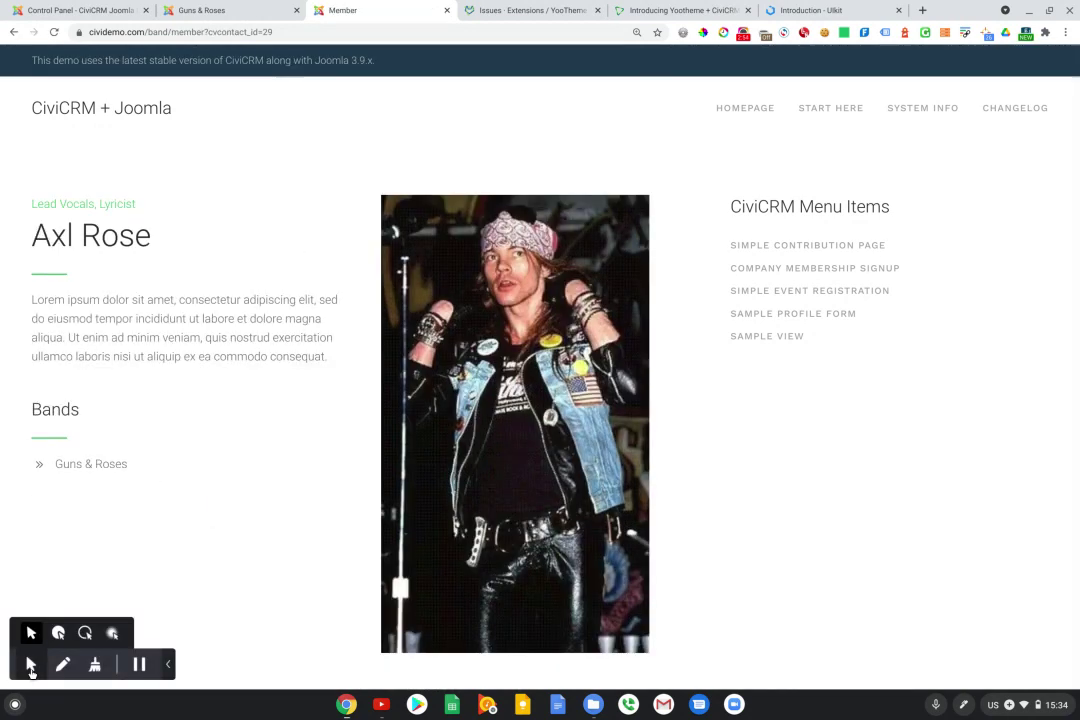
left_click(85, 632)
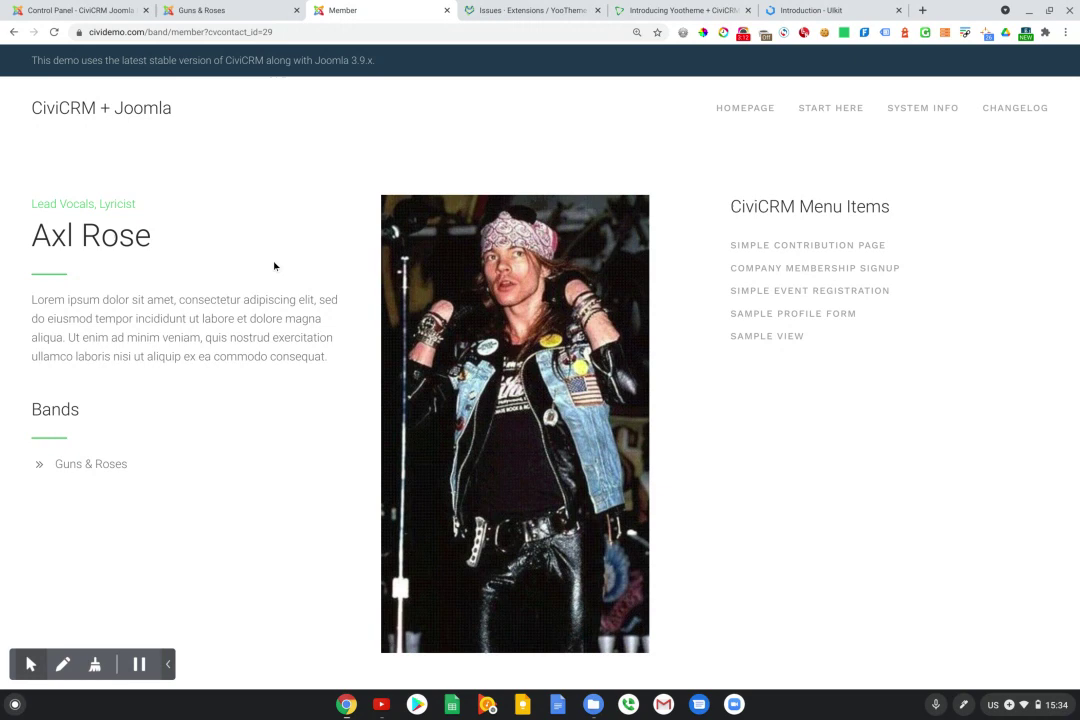
Review the summary of the Guns & Roses contact record in the CiviCRM administration area
left_click(232, 17)
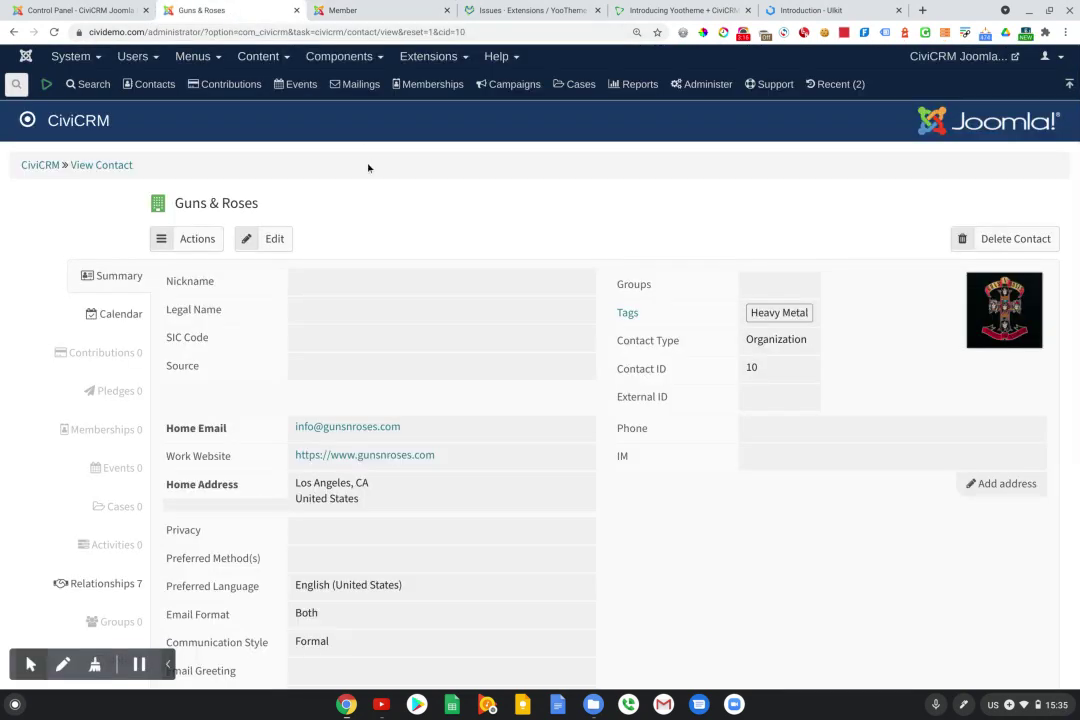
scroll(434, 180, "down", 1)
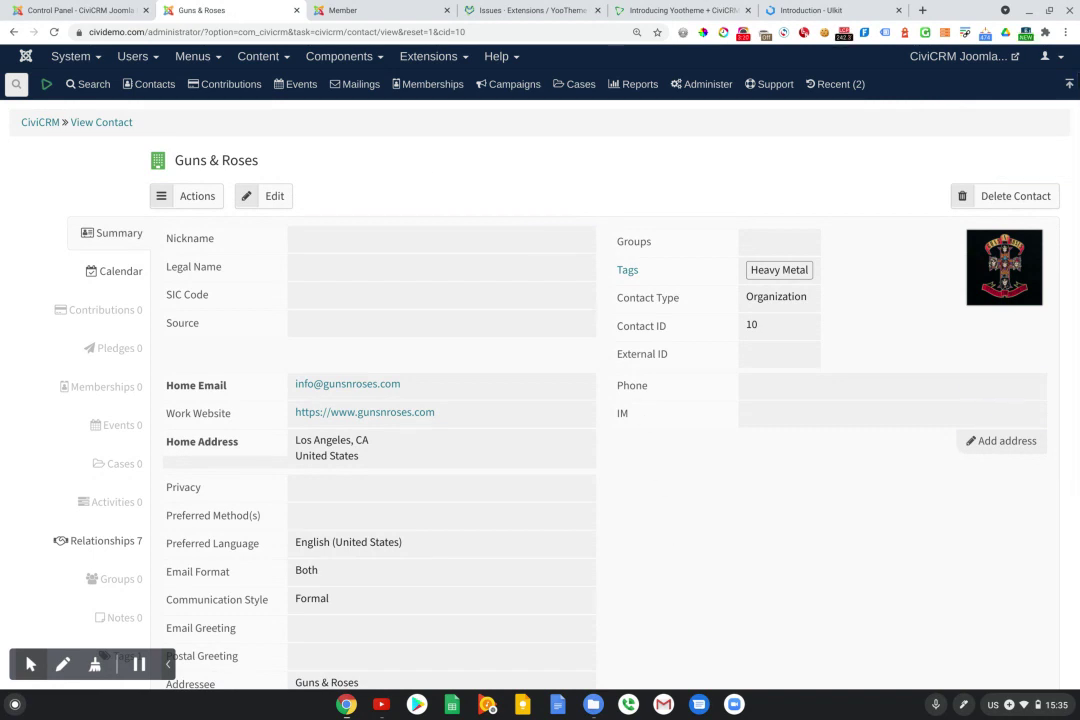
scroll(714, 480, "down", 1)
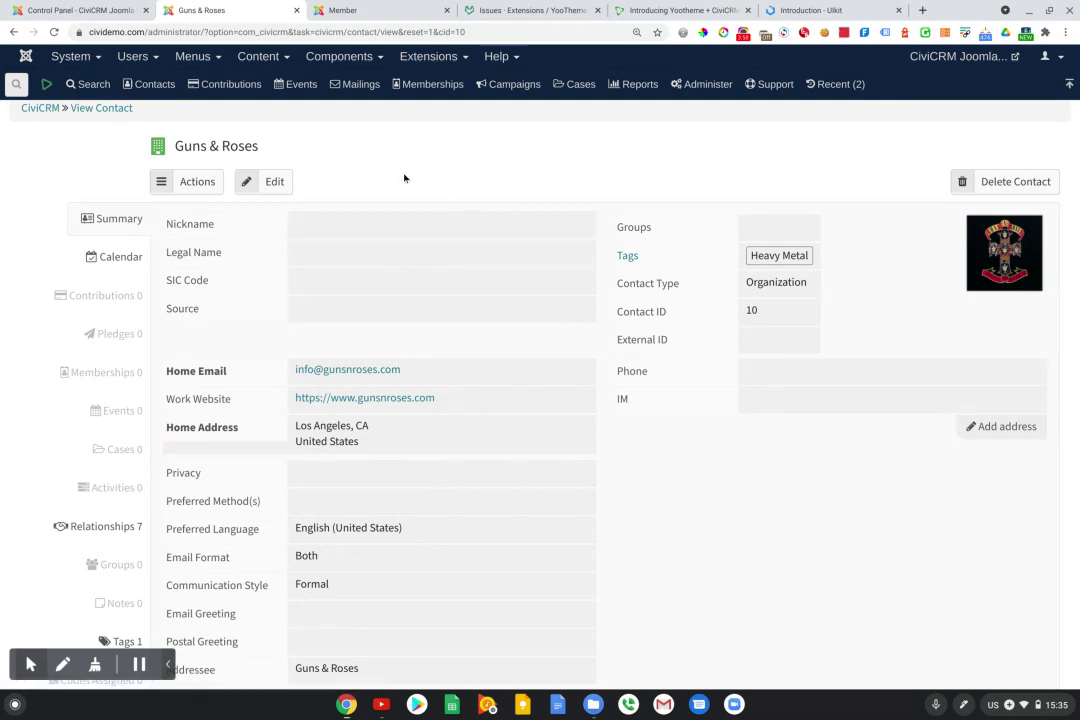
Return to the public demo site and view its Sample View page with the artist and band lists
left_click(362, 12)
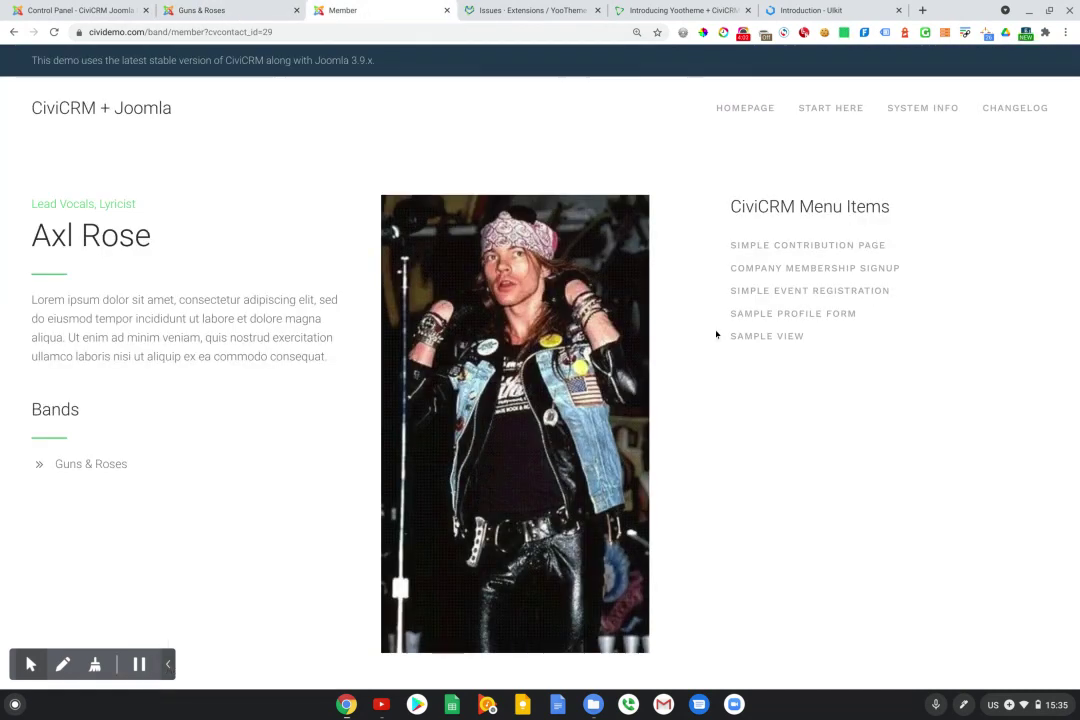
left_click(745, 339)
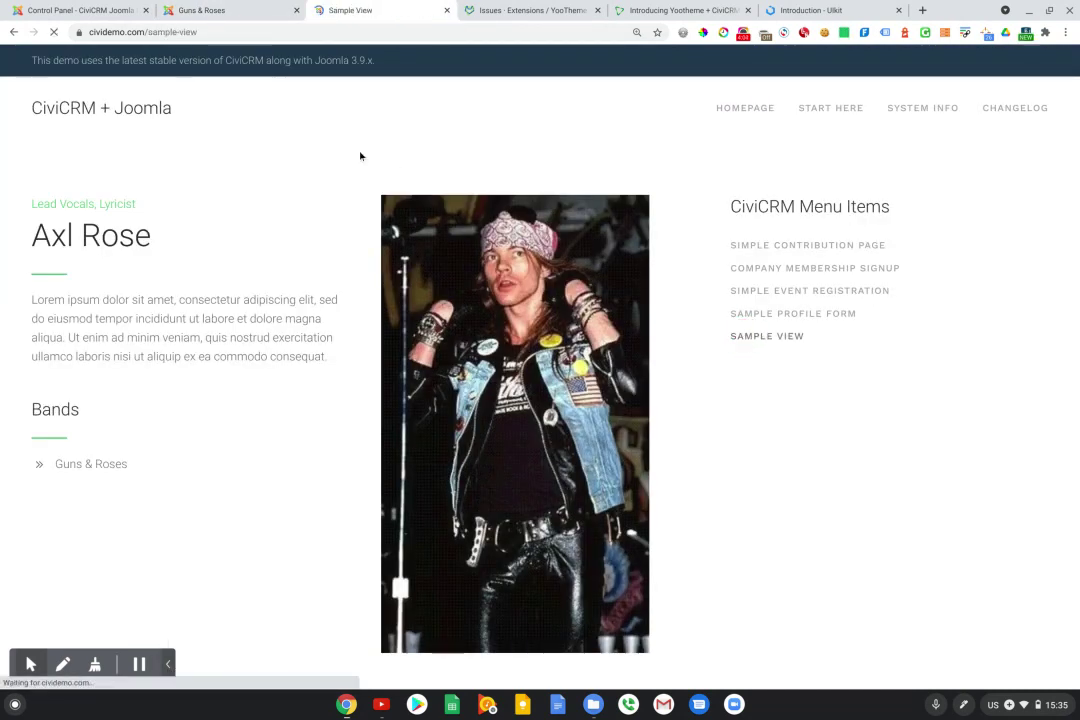
scroll(242, 166, "down", 3)
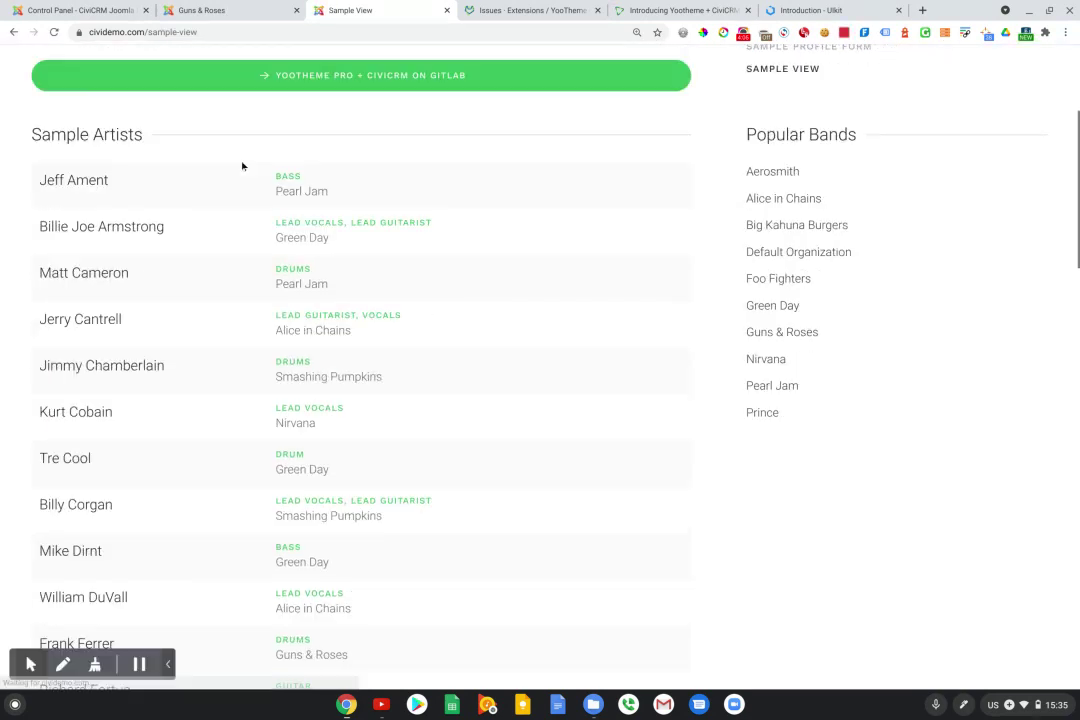
Open the YOOtheme customizer for the "yootheme - Default" template style from the Joomla administrator
left_click(86, 12)
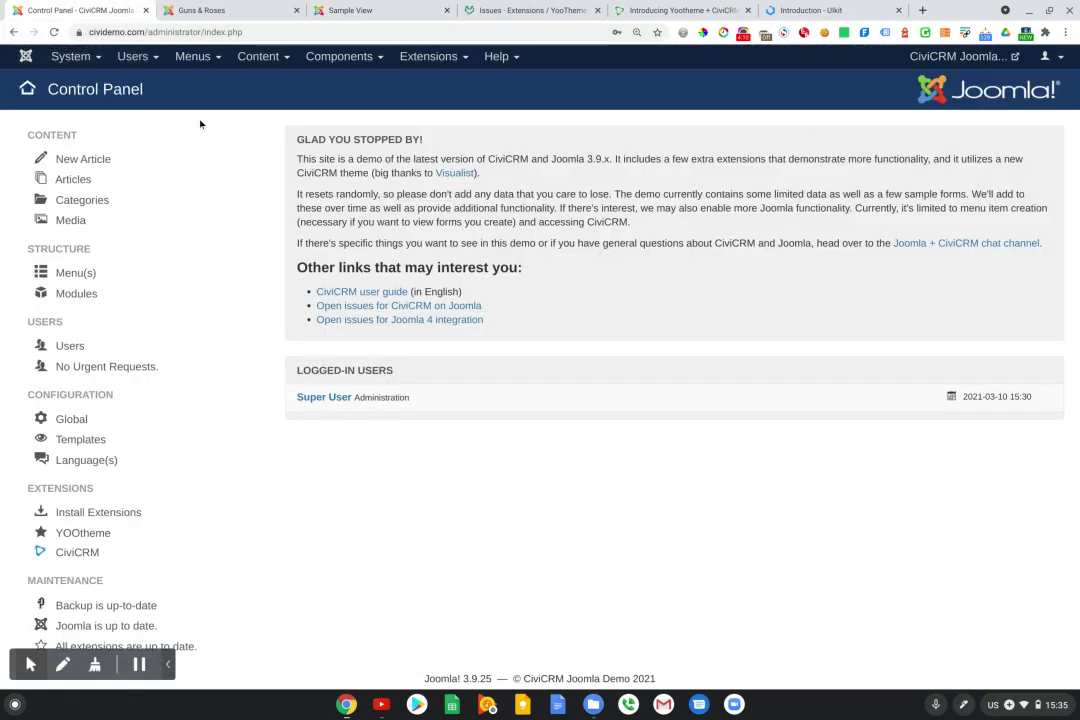
left_click(430, 57)
left_click(430, 156)
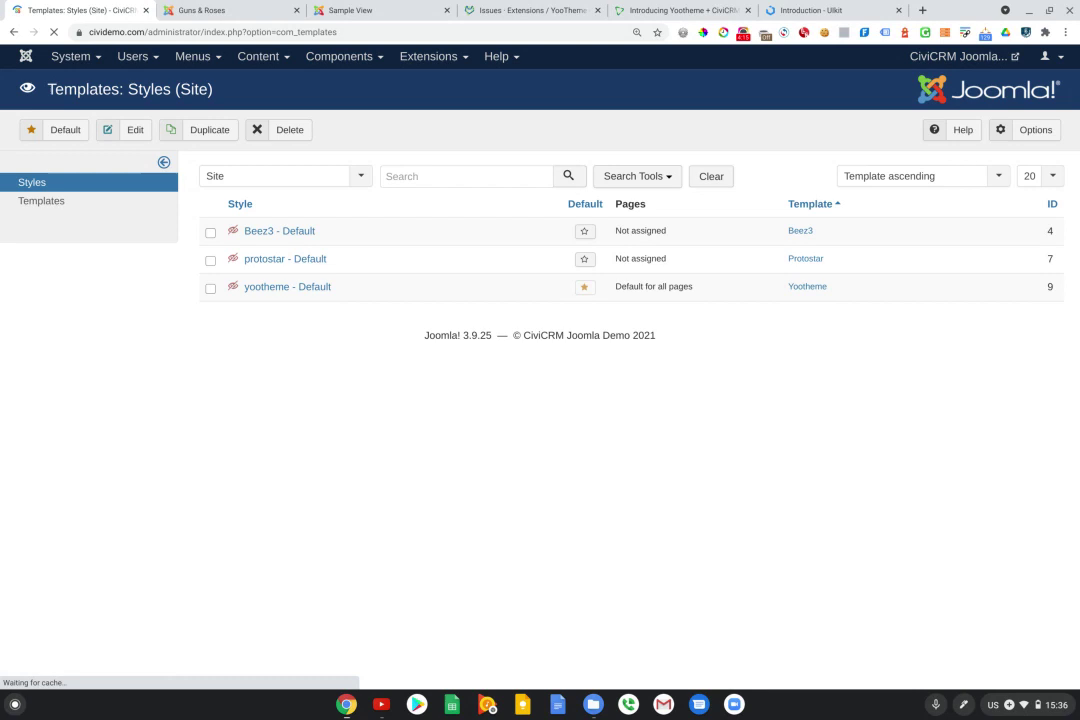
left_click(276, 289)
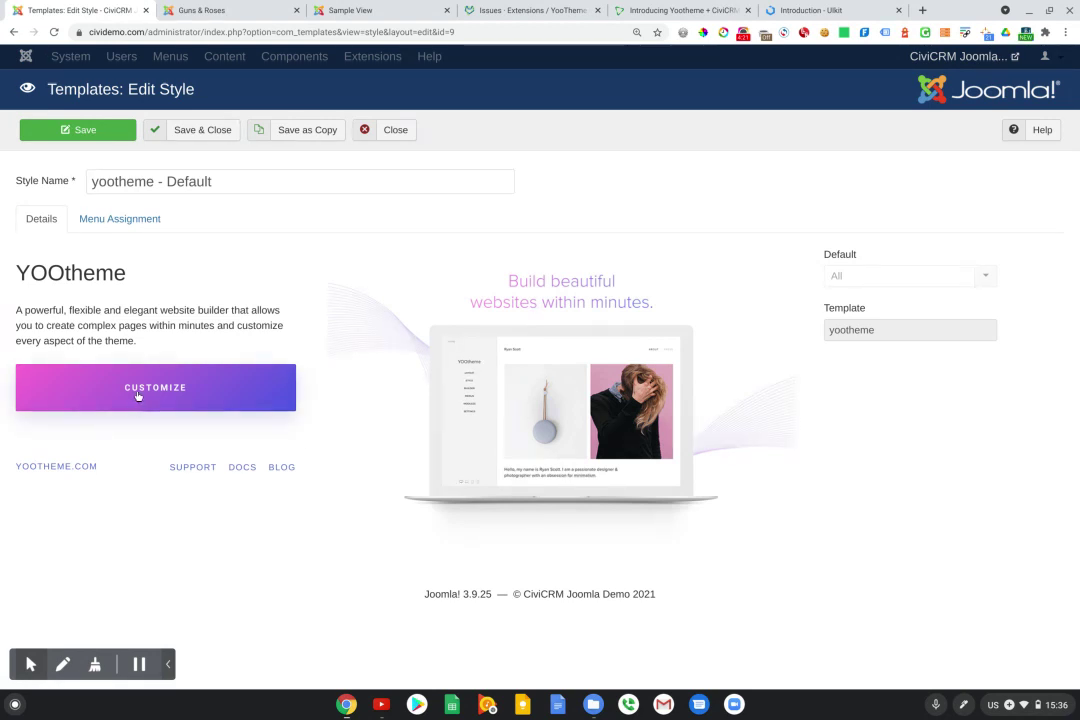
left_click(138, 396)
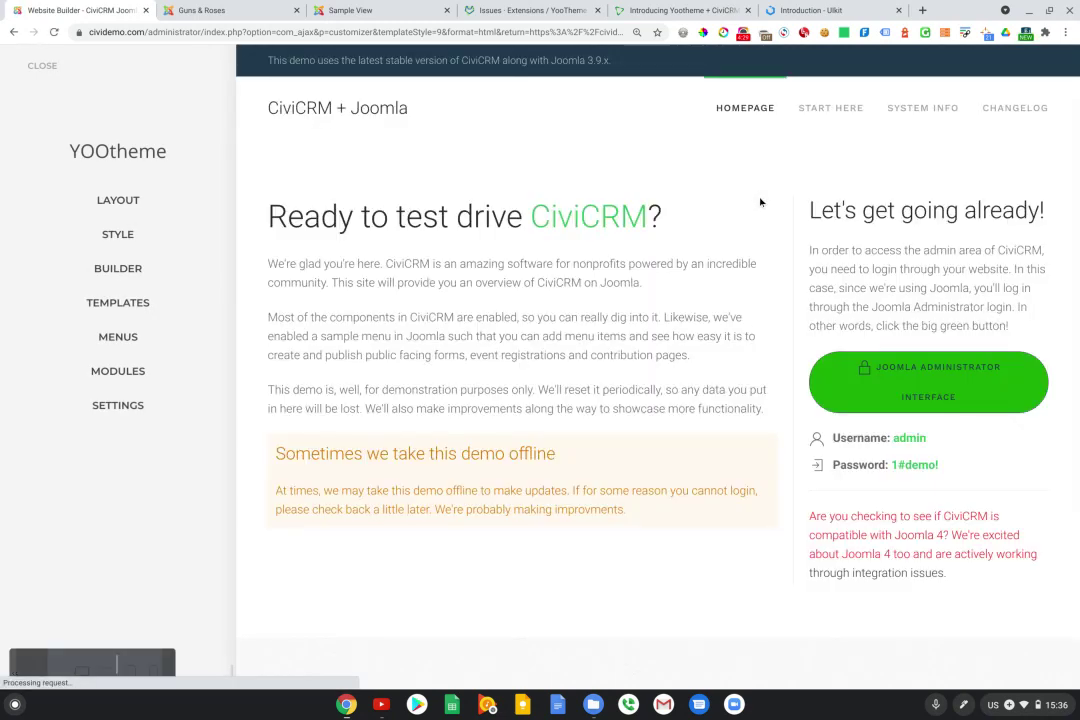
Load the Sample View page in the customizer preview through Start Here and open its layout in the page builder
left_click(826, 110)
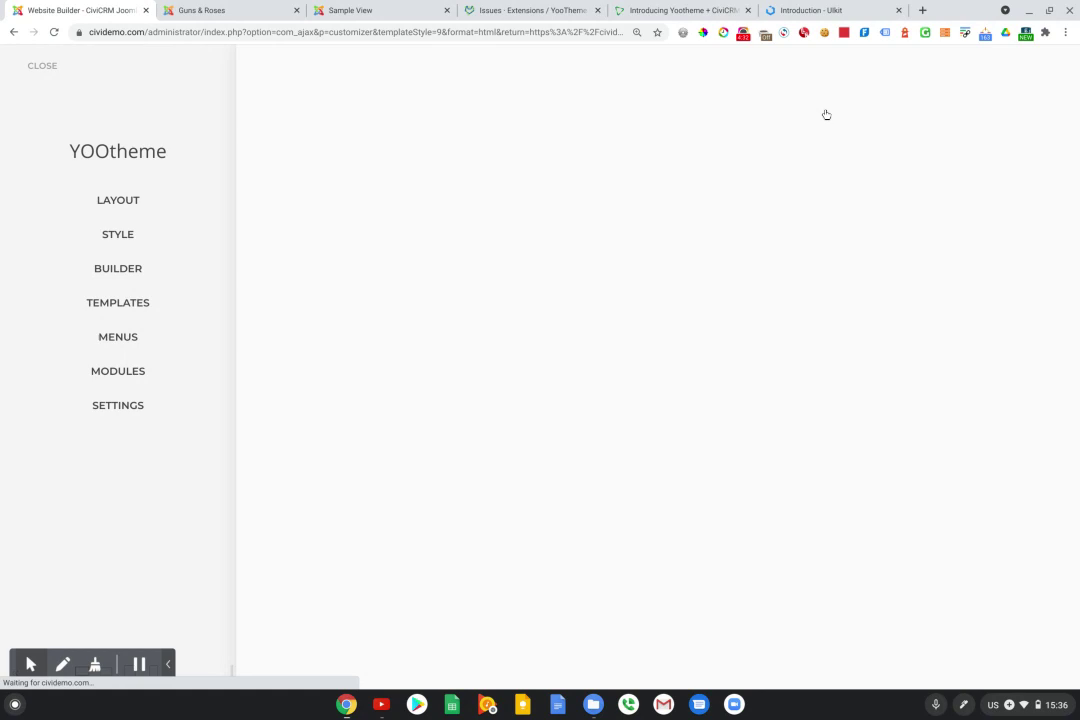
left_click(831, 493)
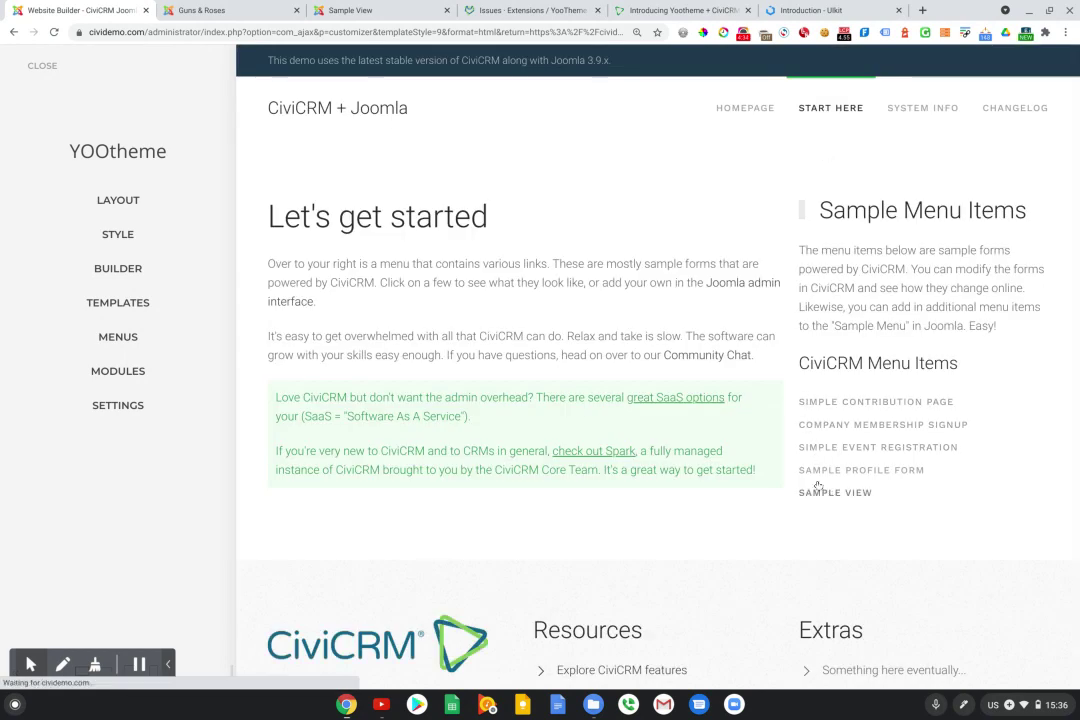
scroll(636, 238, "down", 3)
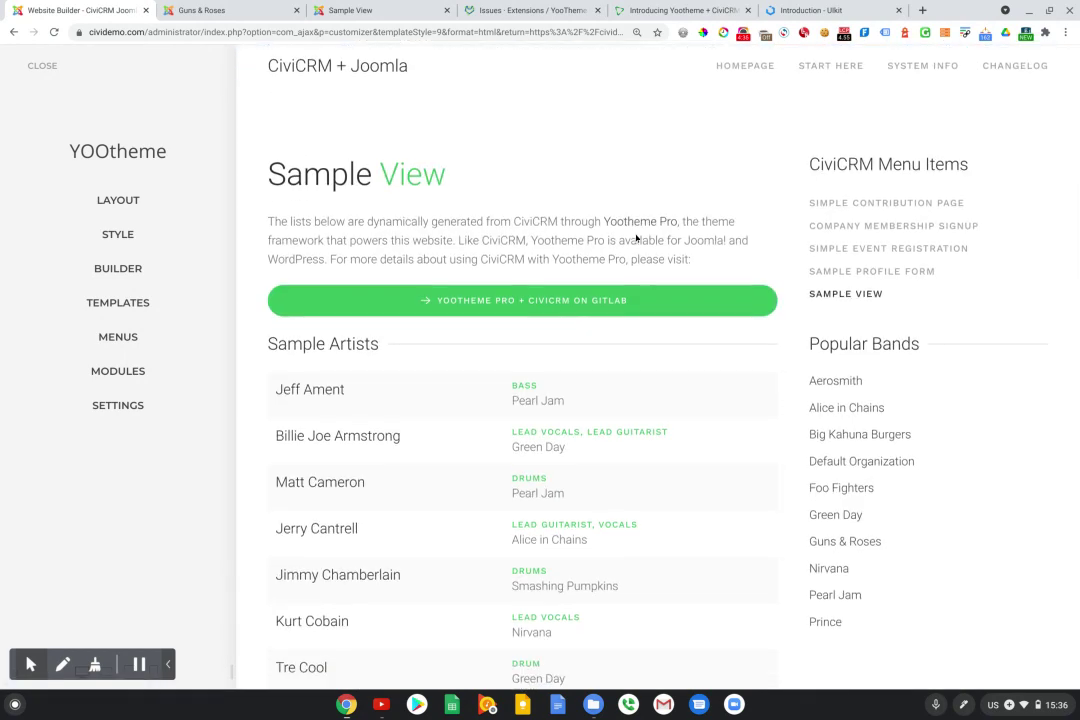
scroll(522, 360, "down", 1)
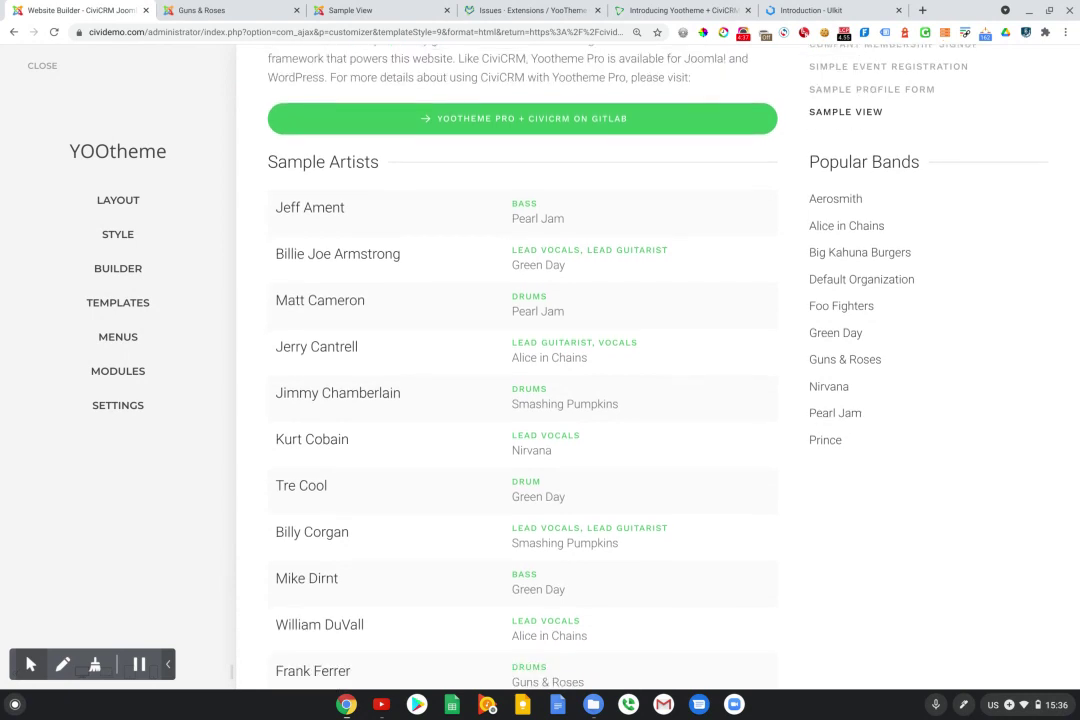
left_click(134, 272)
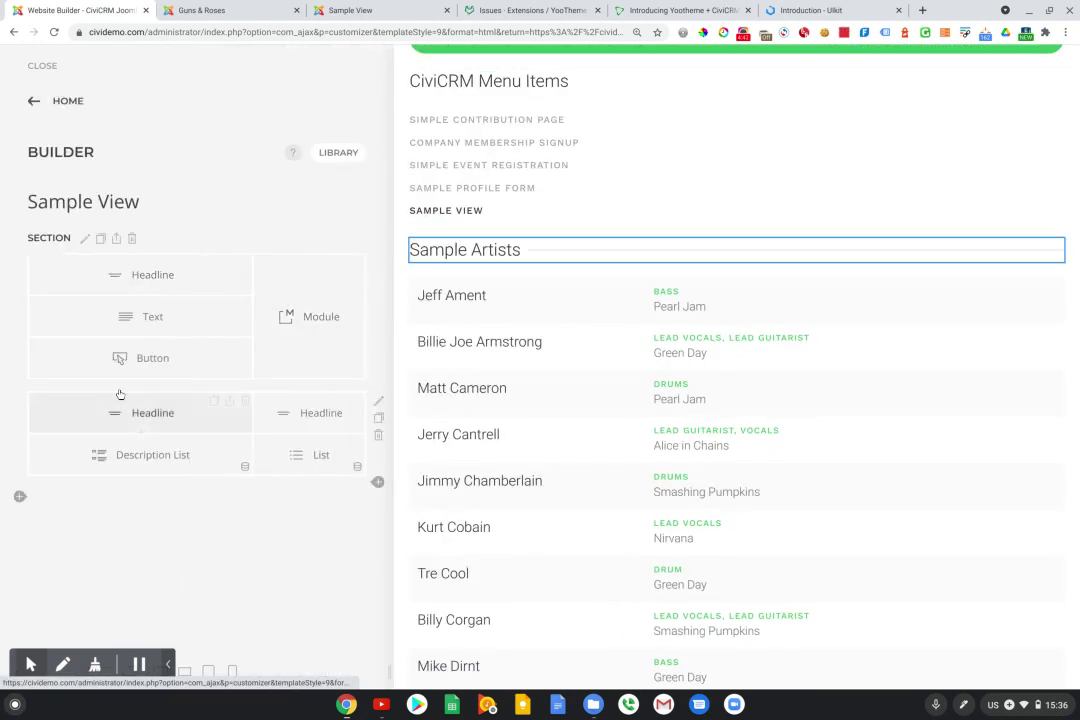
Examine how the Sample View layout elements correspond to the menu items, Sample Artists and Popular Bands in the preview
scroll(650, 209, "down", 1)
scroll(650, 209, "down", 3)
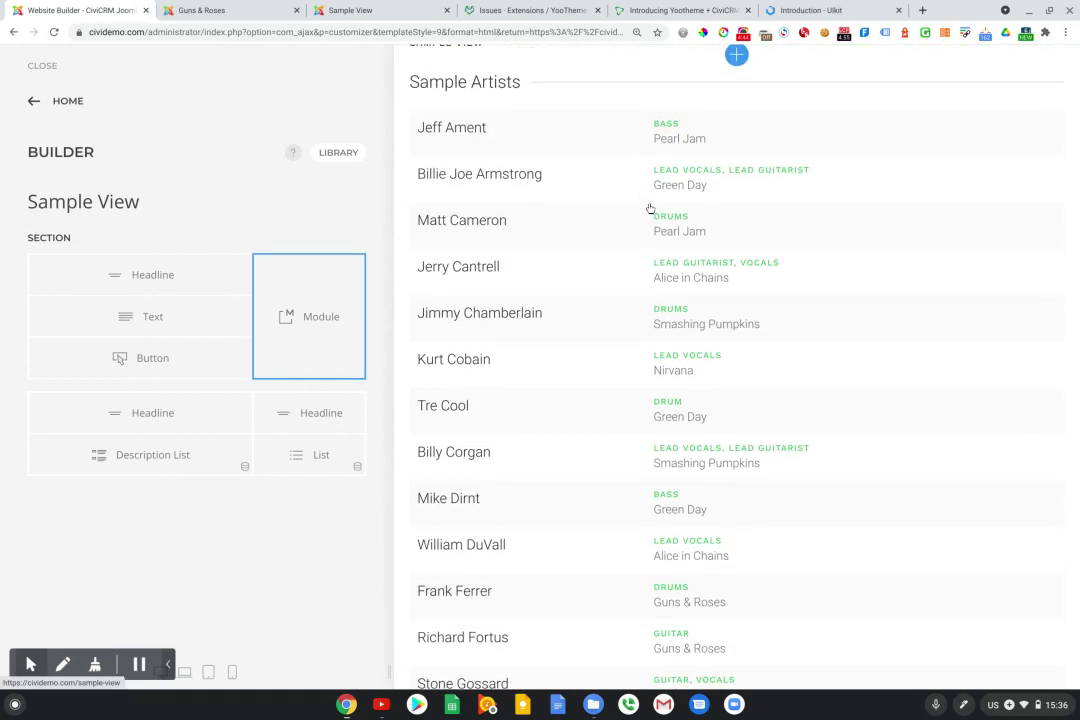
scroll(651, 210, "up", 7)
scroll(651, 210, "down", 3)
scroll(634, 158, "up", 3)
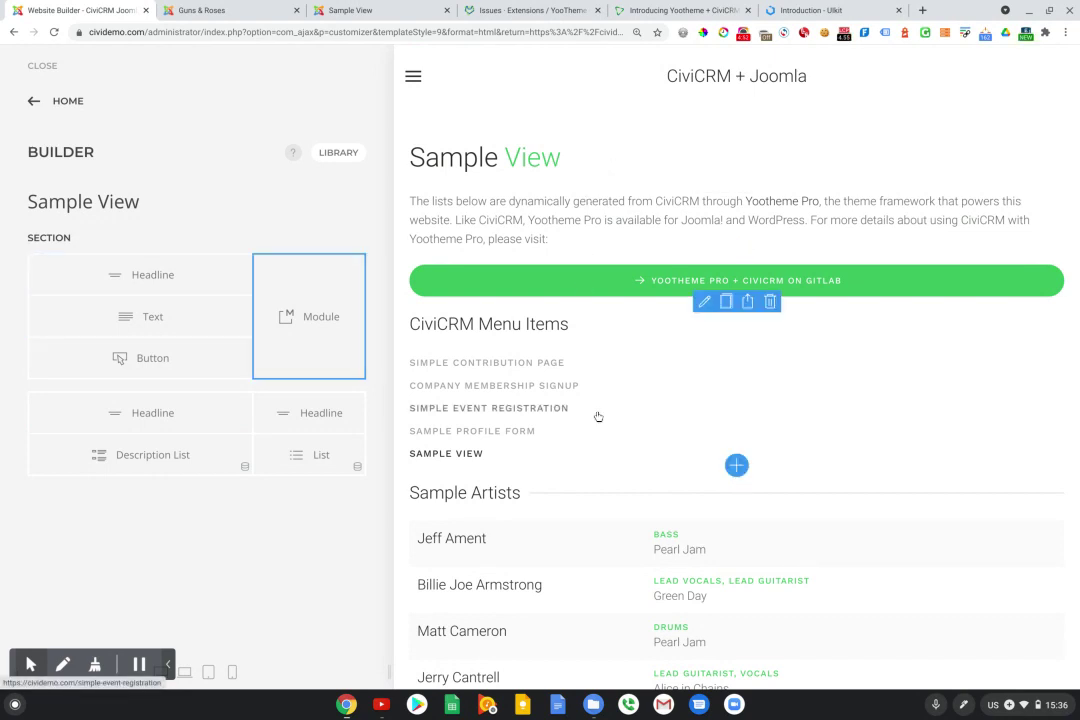
scroll(598, 417, "down", 3)
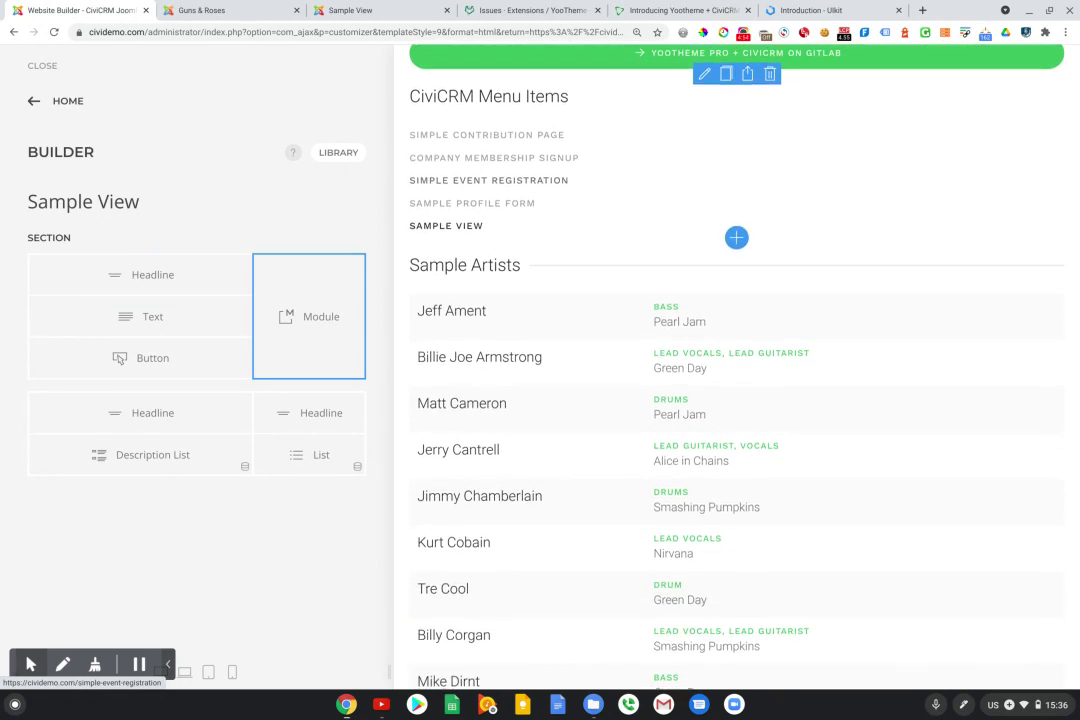
scroll(594, 238, "down", 20)
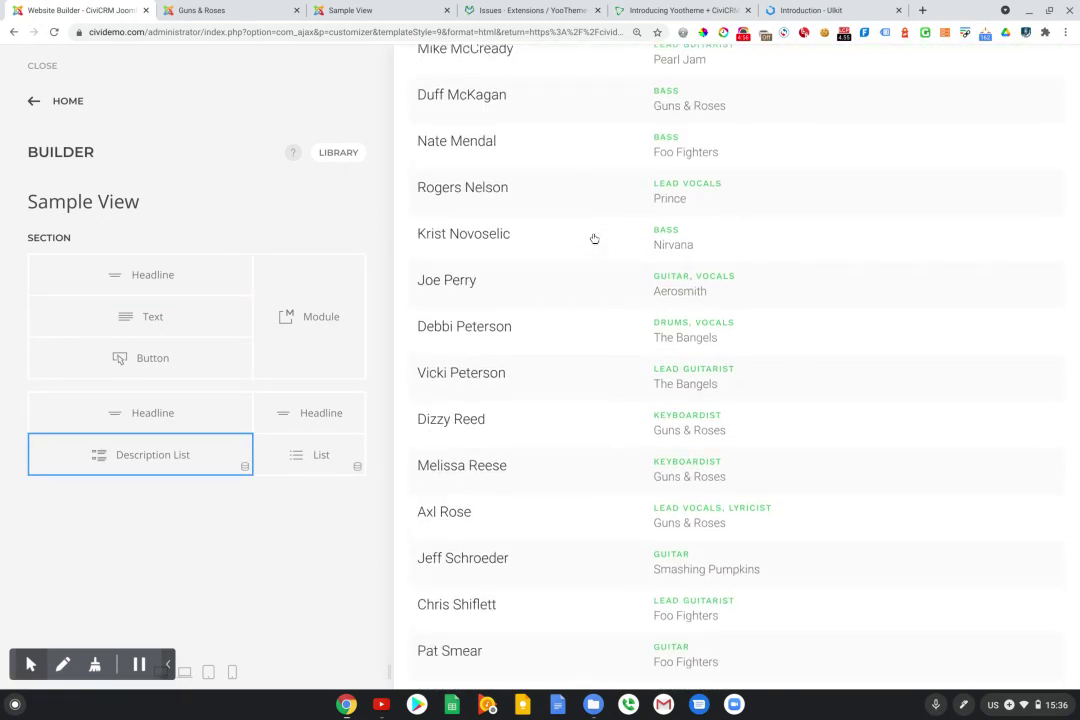
scroll(594, 300, "down", 1)
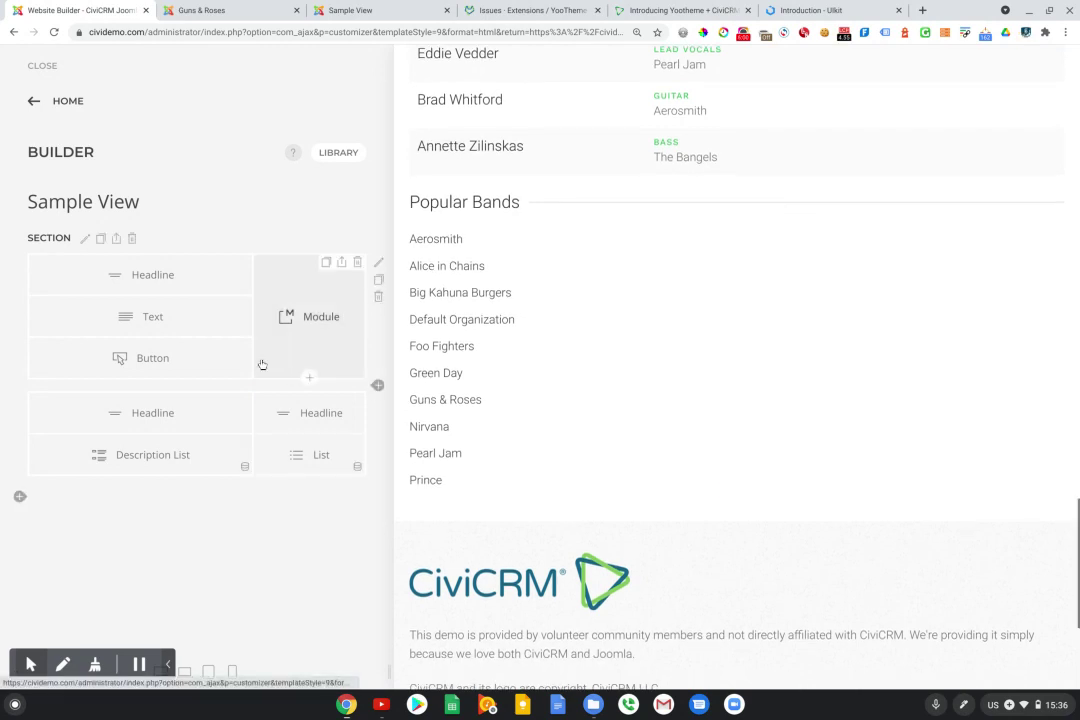
Open the List element that generates the Popular Bands in the Sample View layout
mouse_move(31, 667)
left_click(85, 632)
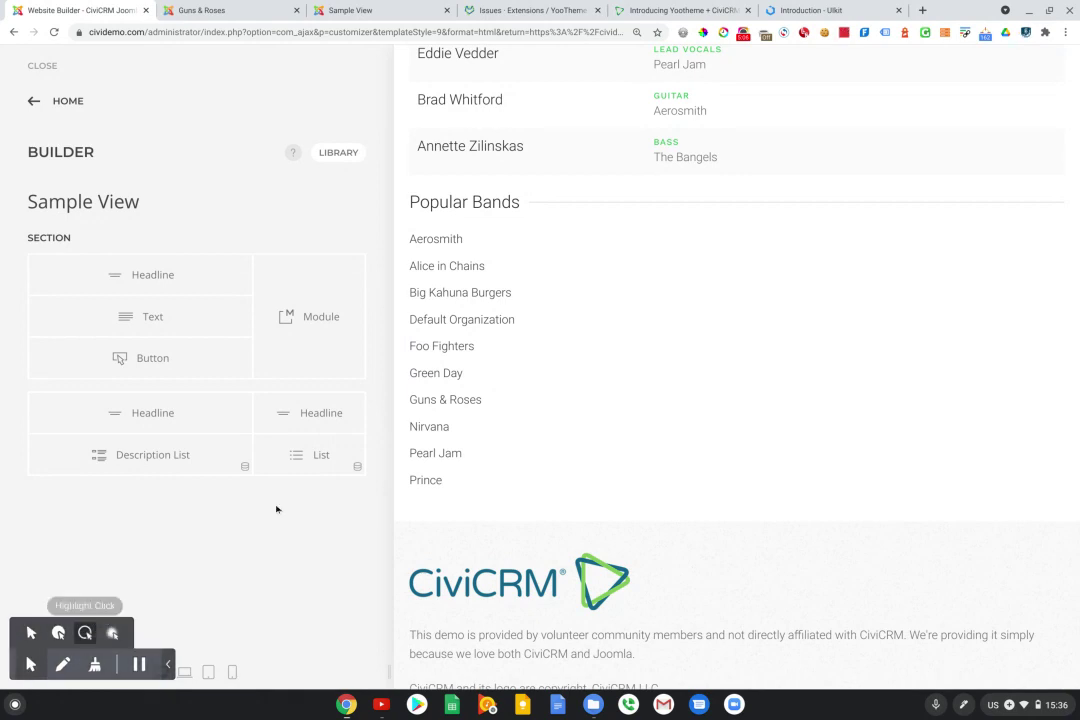
left_click(296, 457)
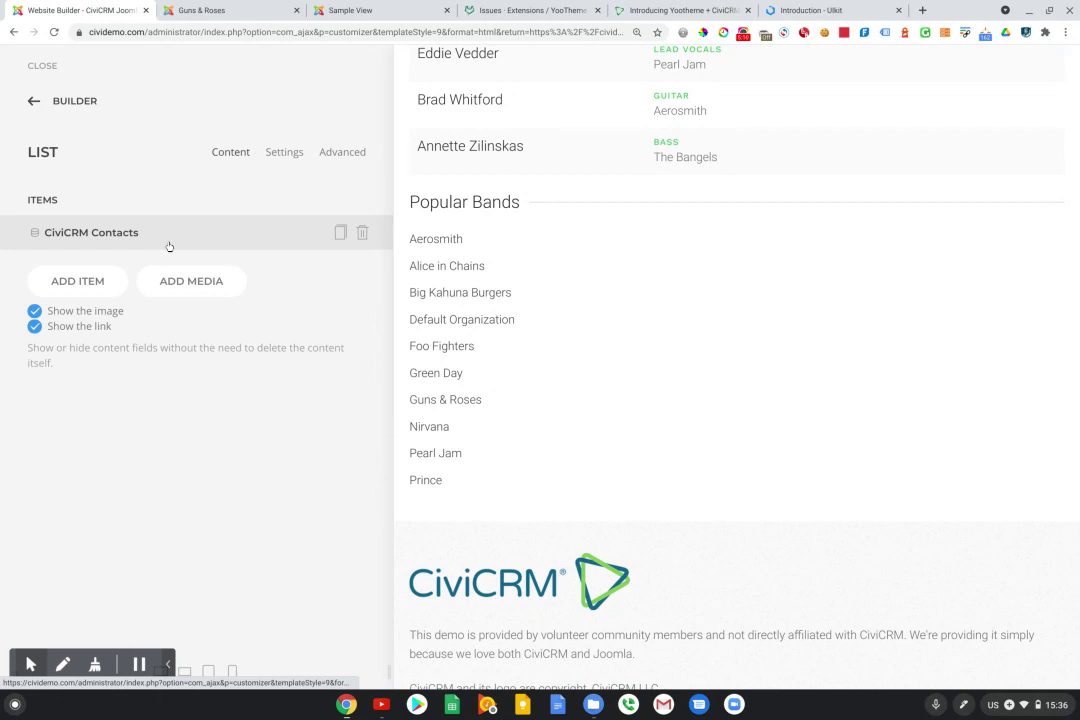
Open the CiviCRM Contacts item of the Popular Bands list for editing
left_click(30, 660)
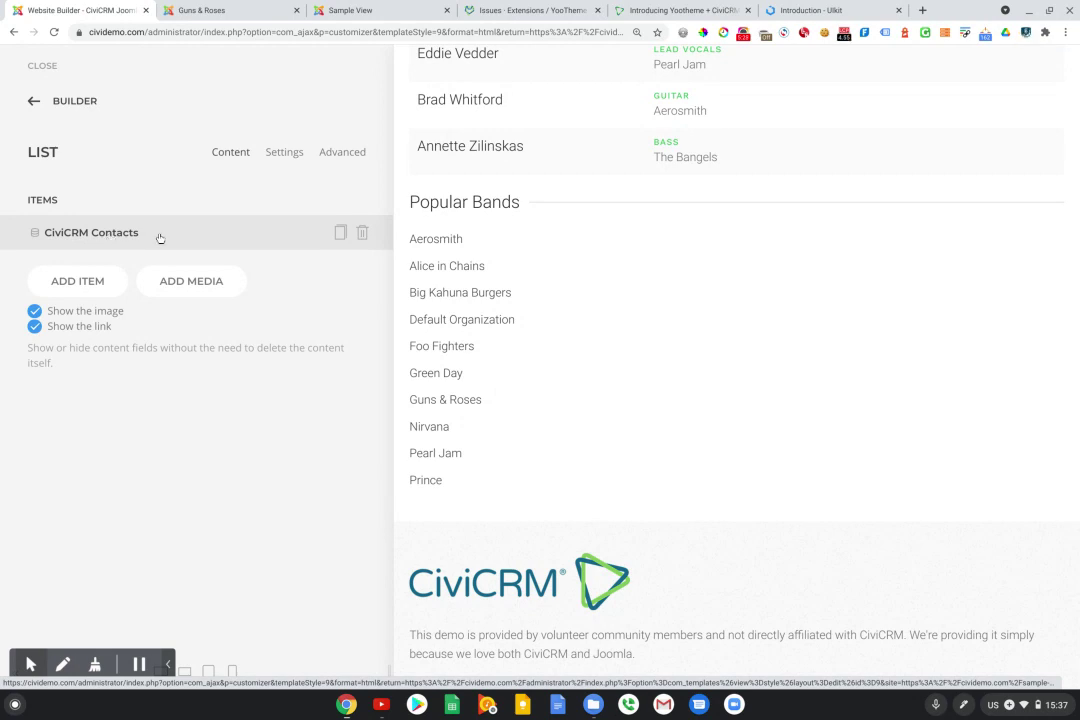
left_click(134, 234)
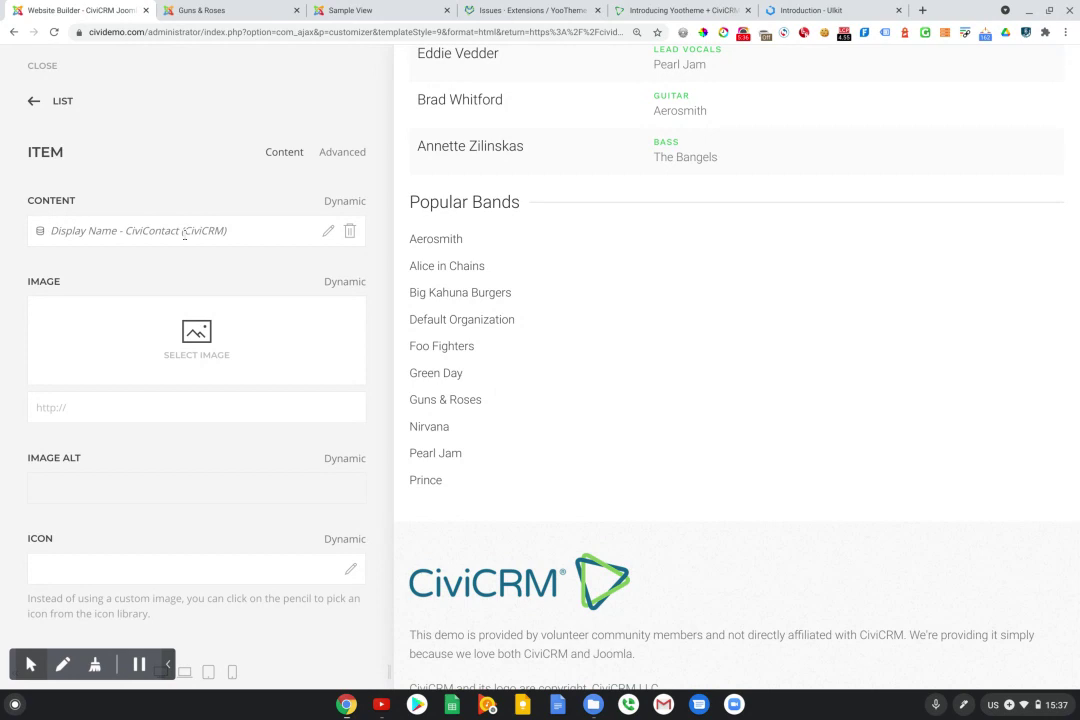
Remap the item's dynamic content to the CiviContact field Contact ID and back to Display Name
left_click(350, 231)
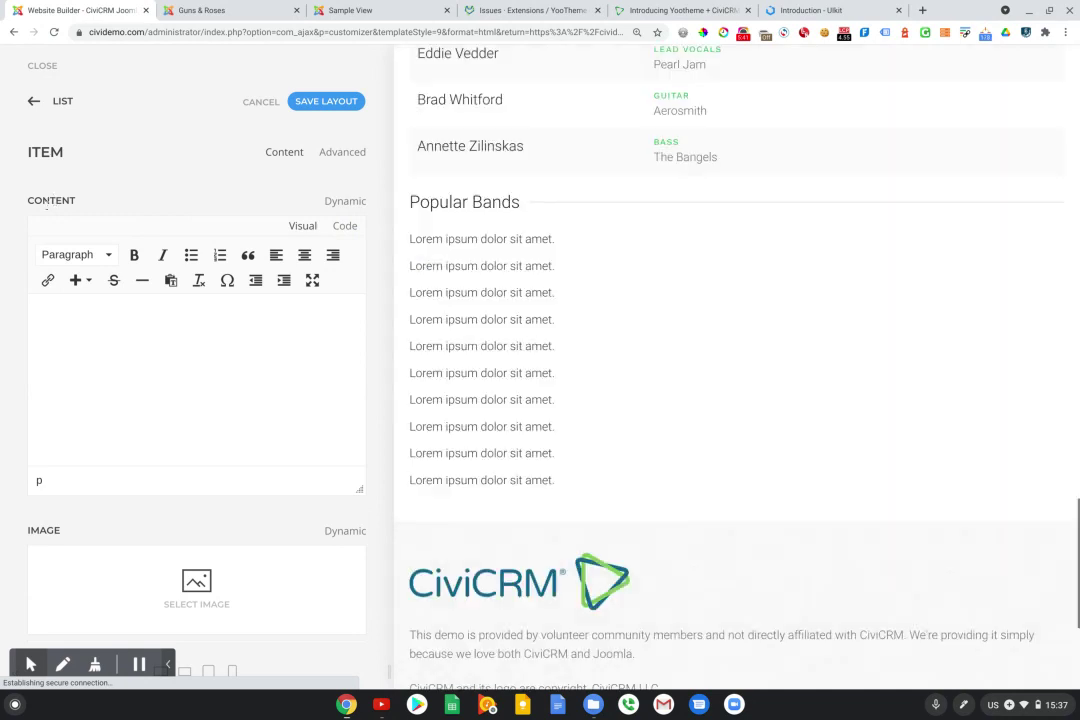
left_click(340, 203)
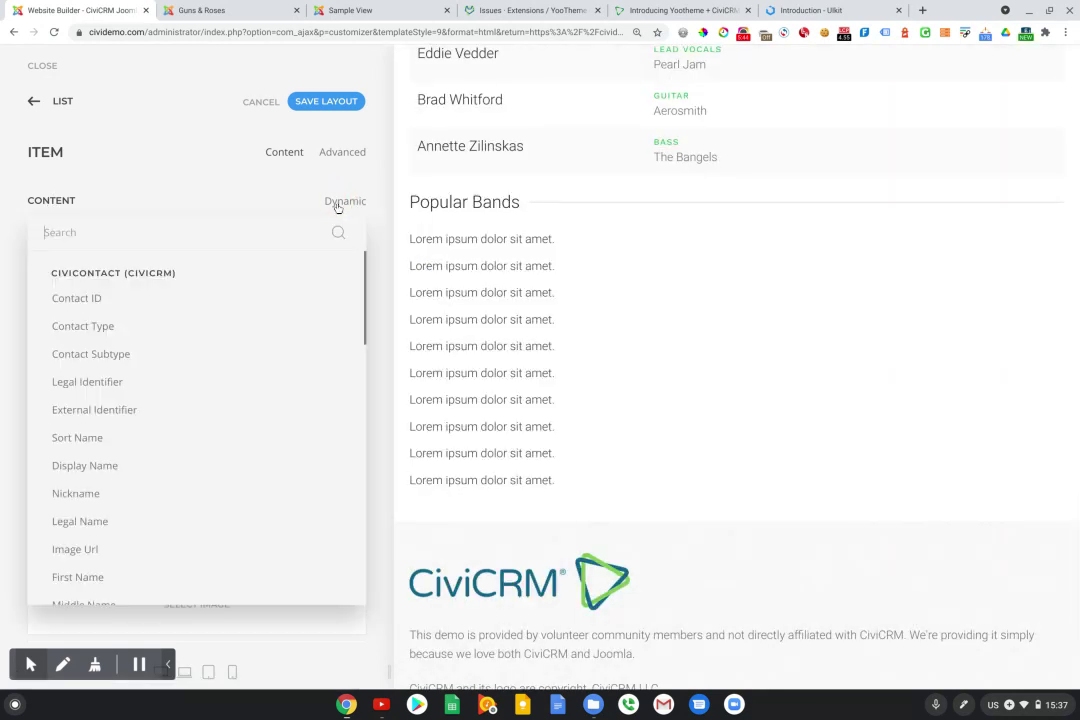
left_click(89, 300)
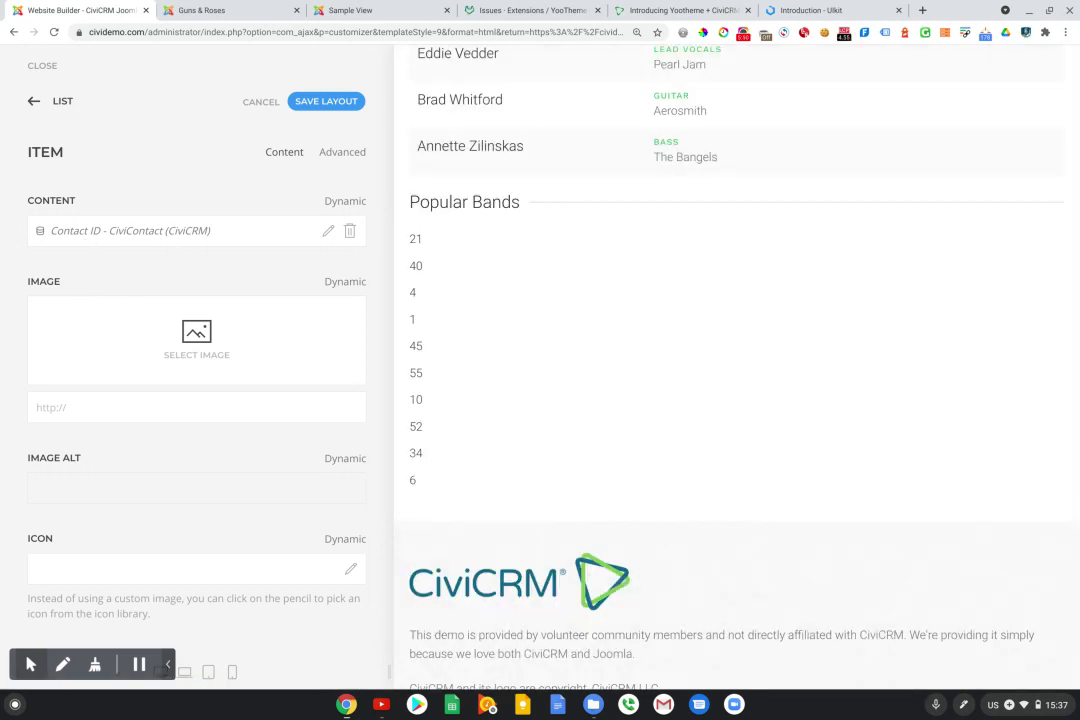
left_click(344, 201)
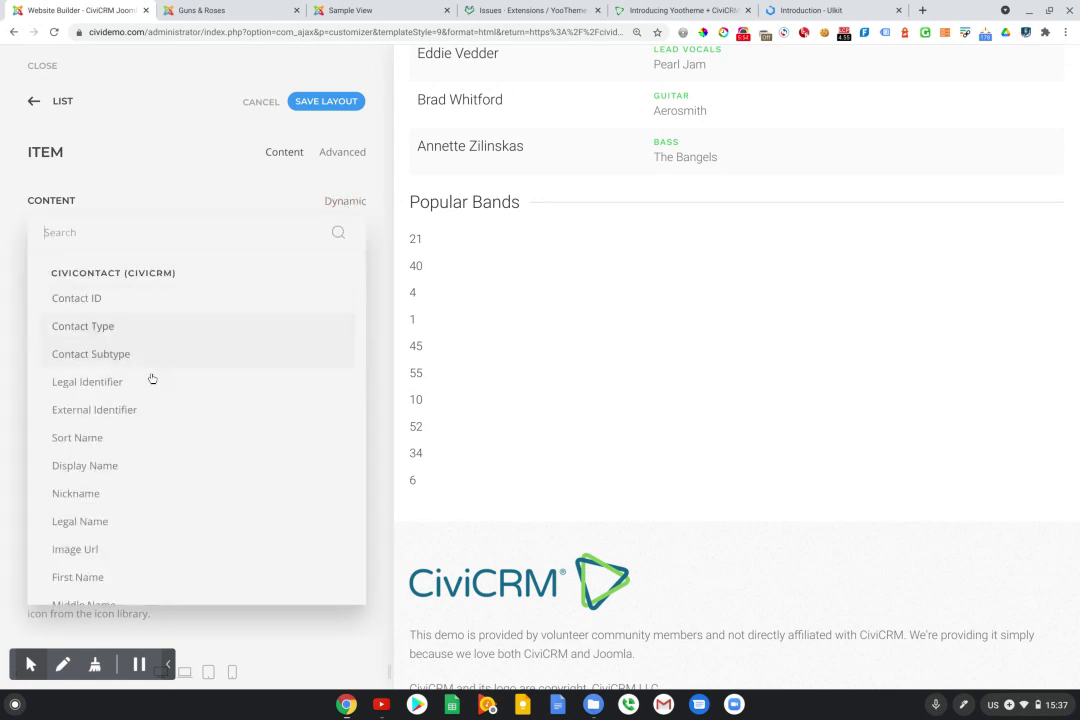
left_click(100, 467)
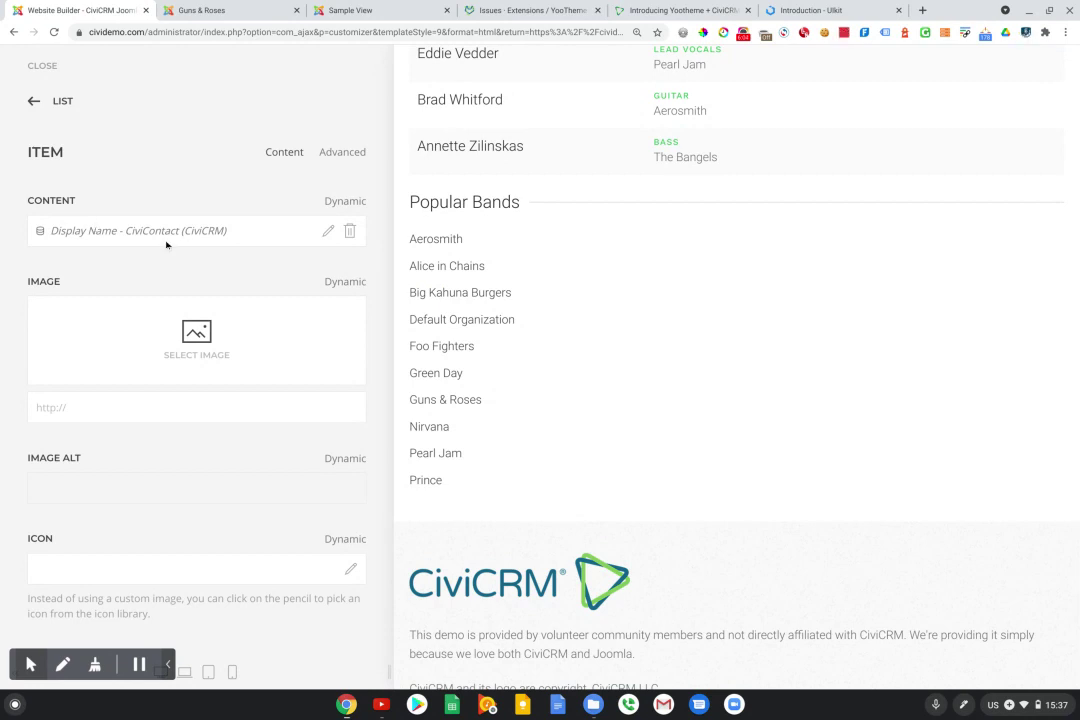
Examine the item's dynamic content source, contact type and group, URL filter, quantity, ordering and condition settings
left_click(340, 154)
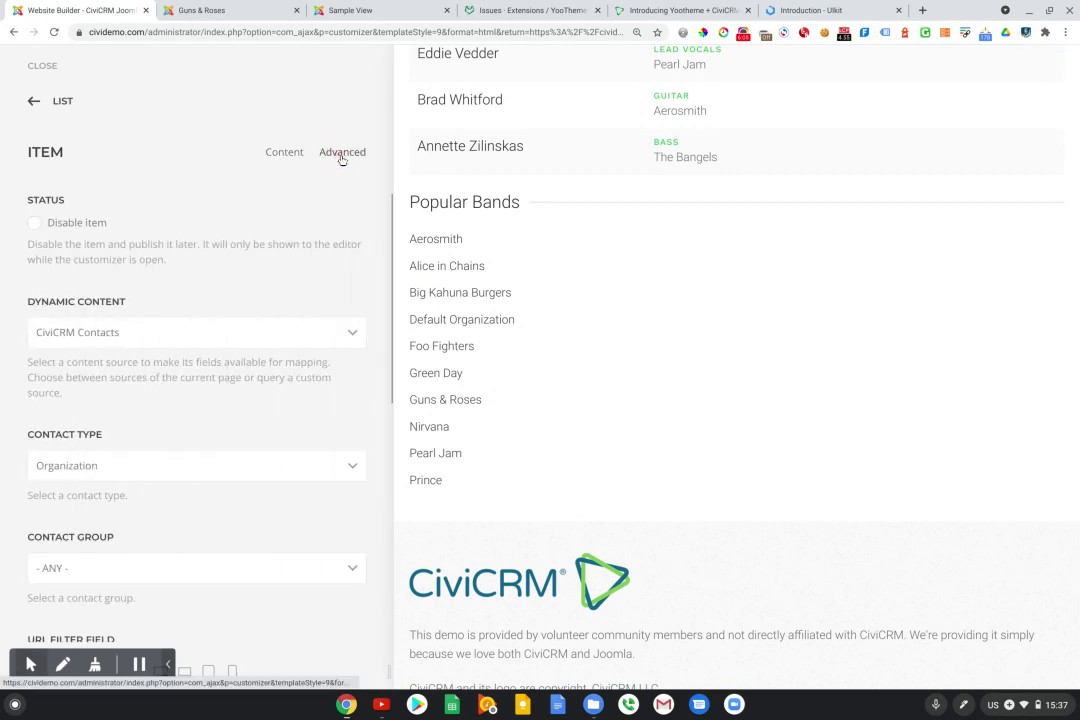
scroll(280, 278, "down", 1)
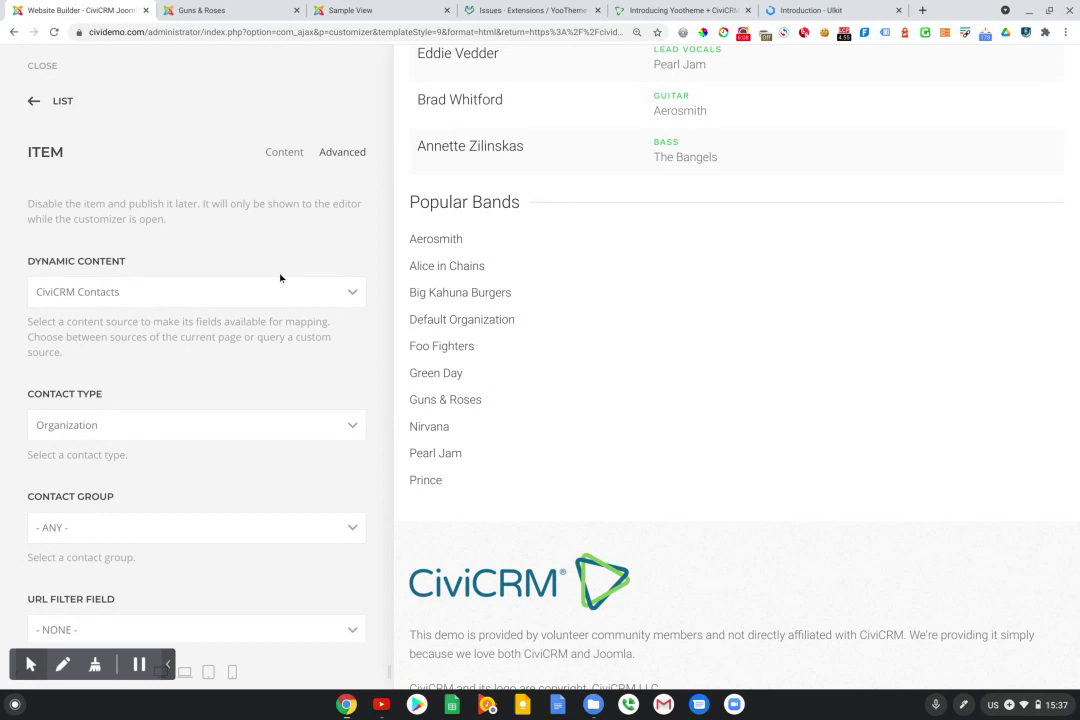
scroll(280, 278, "down", 1)
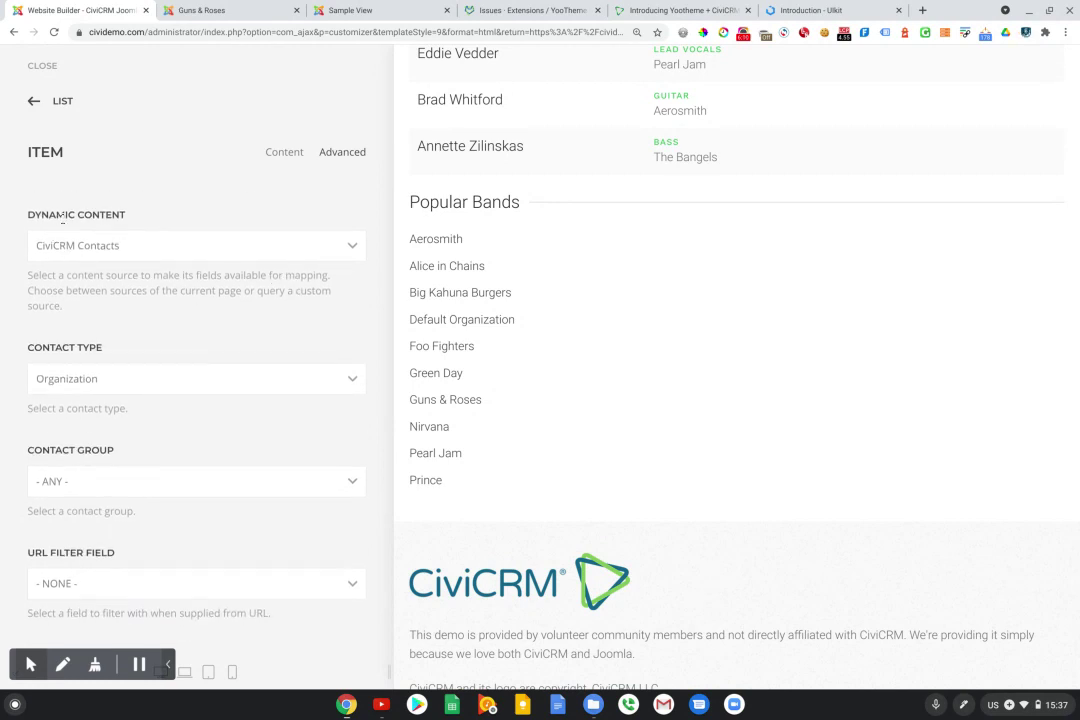
left_click(130, 220)
left_click(125, 250)
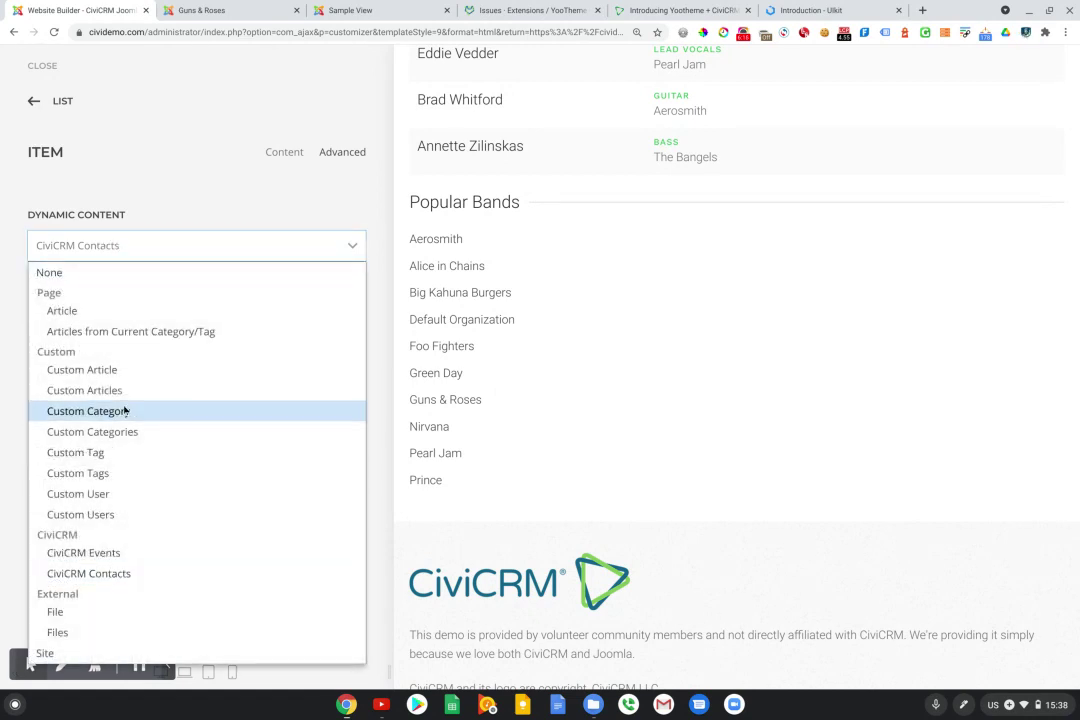
left_click(381, 371)
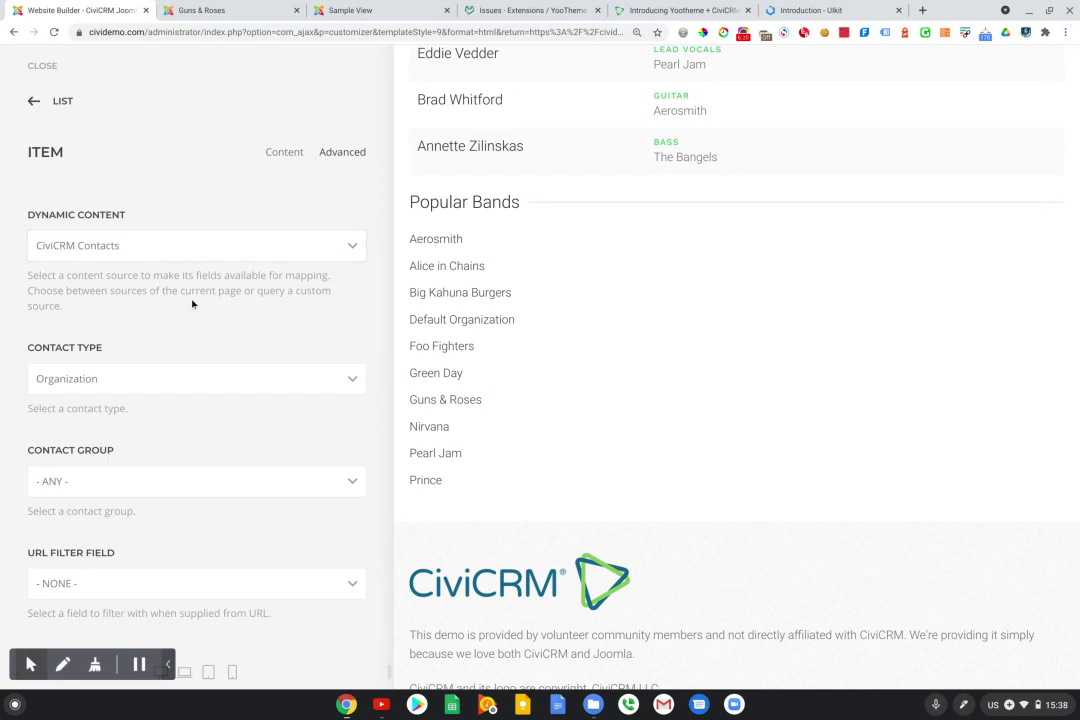
scroll(192, 304, "down", 1)
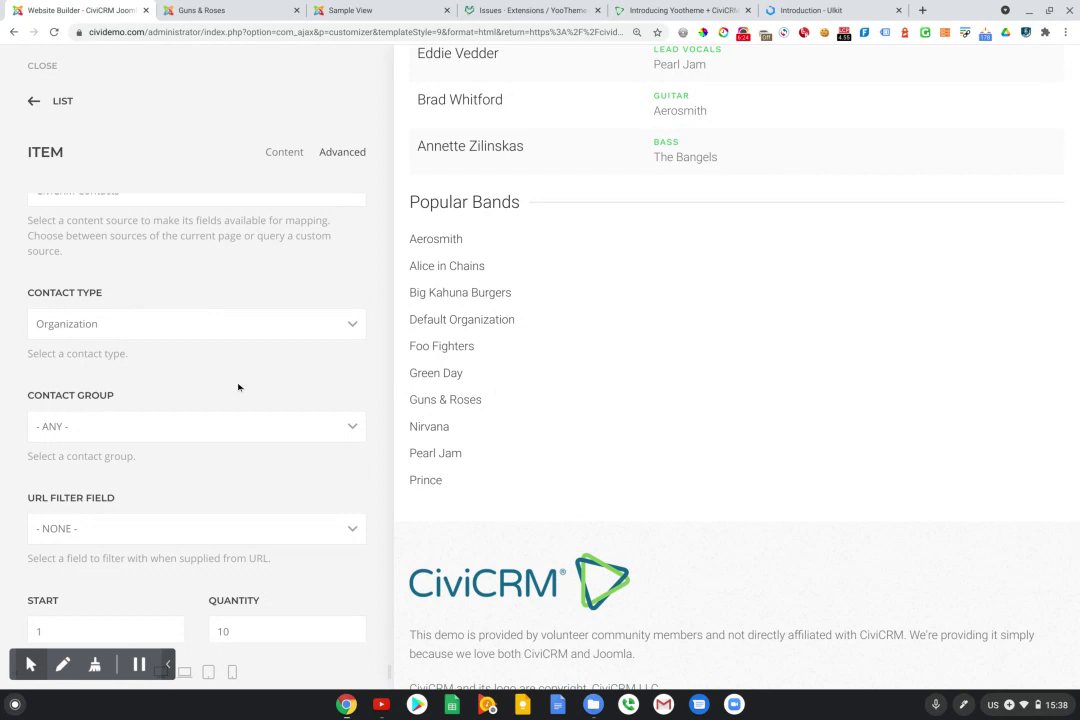
scroll(236, 386, "down", 2)
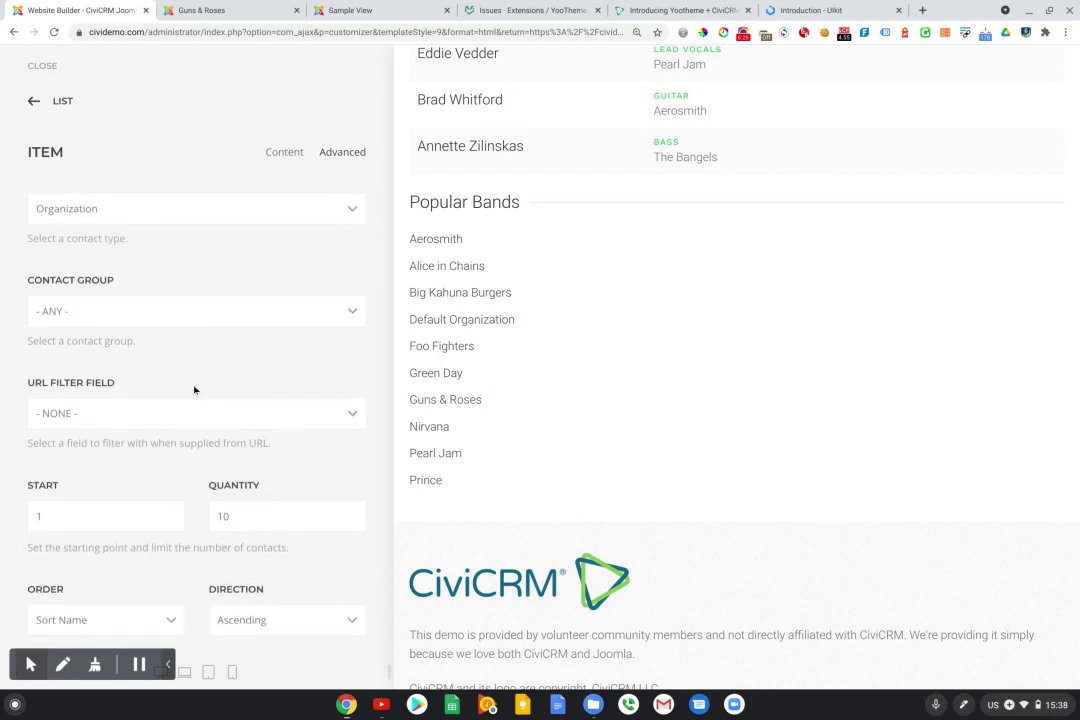
scroll(194, 390, "down", 3)
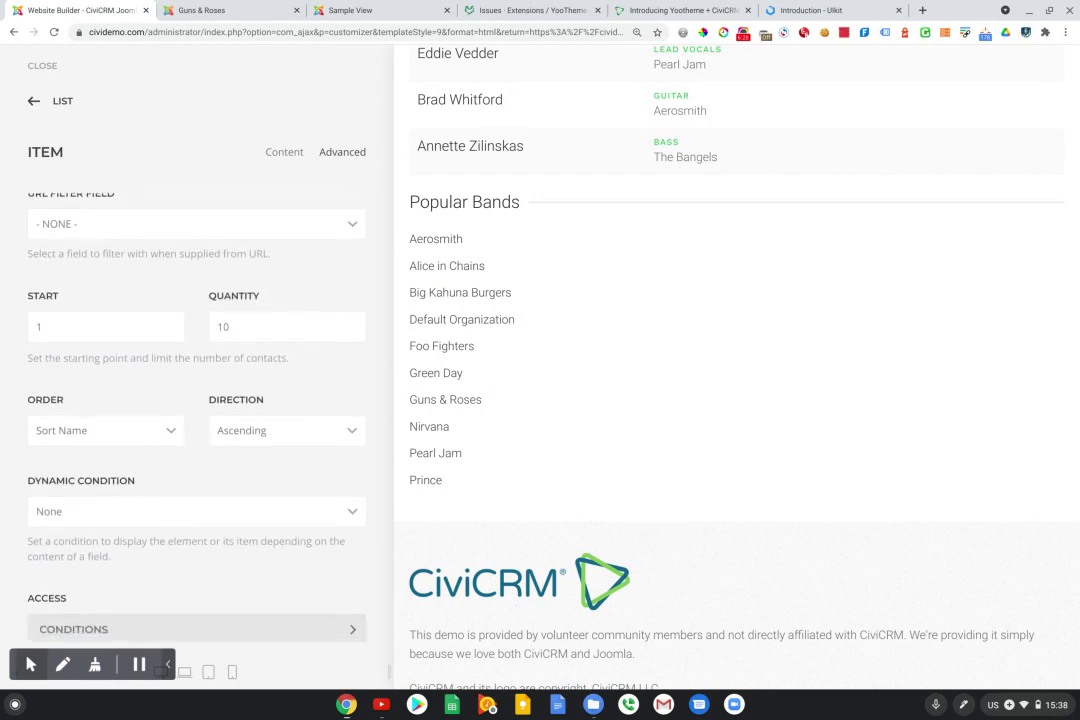
scroll(196, 400, "down", 1)
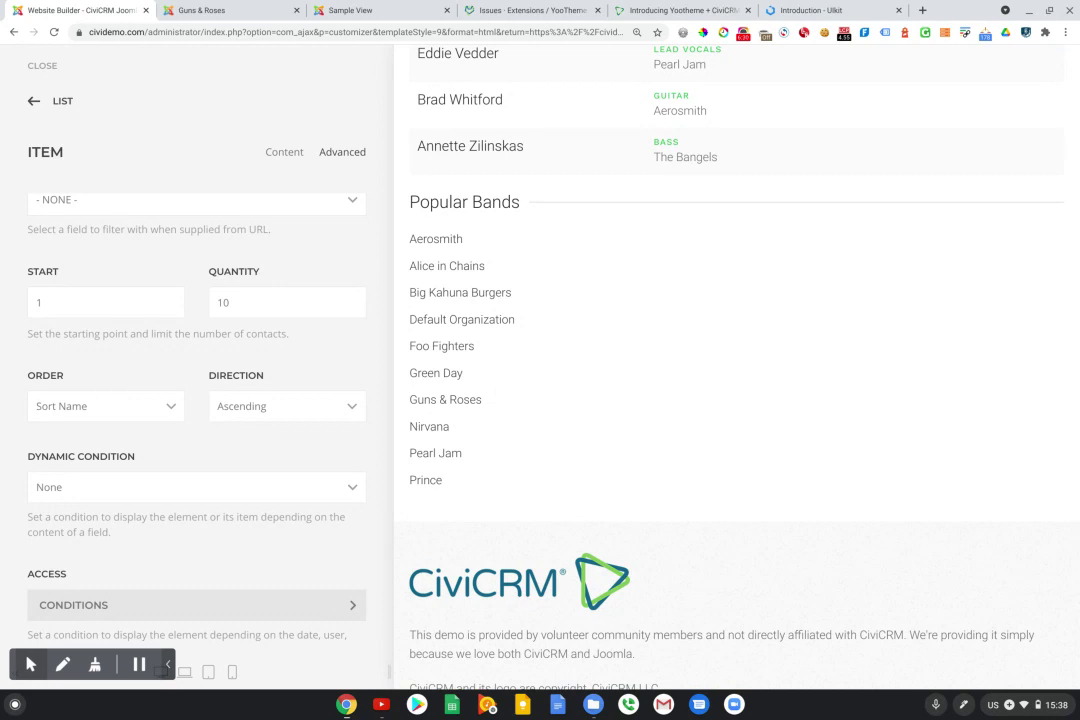
scroll(196, 400, "down", 1)
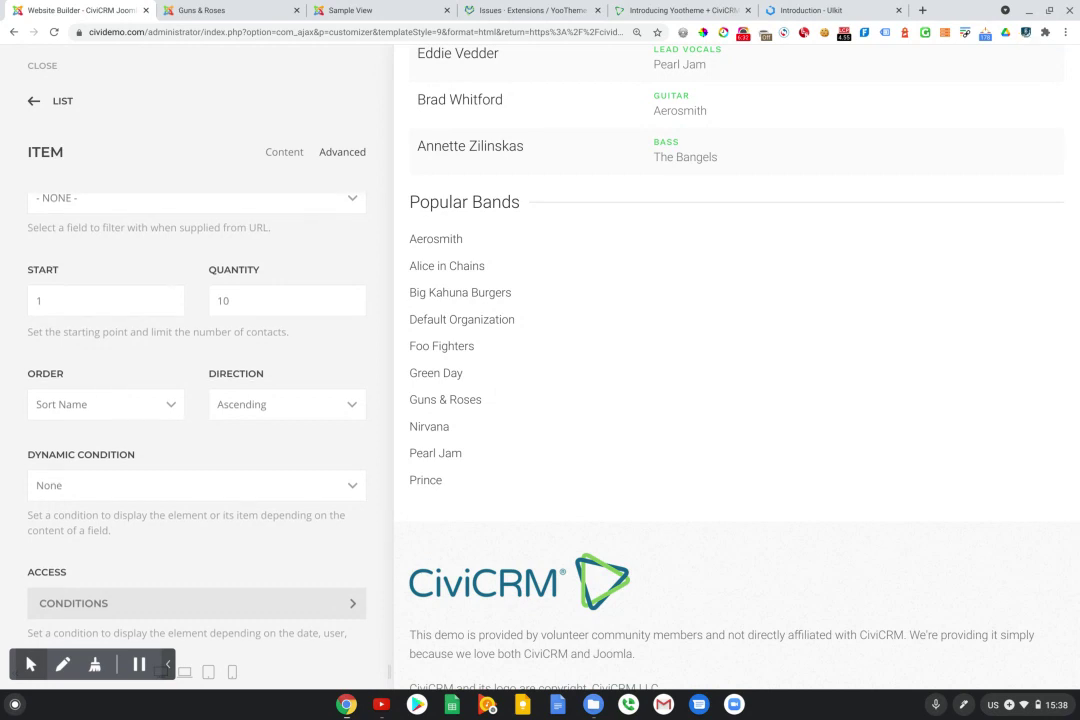
left_click(115, 452)
scroll(218, 454, "up", 5)
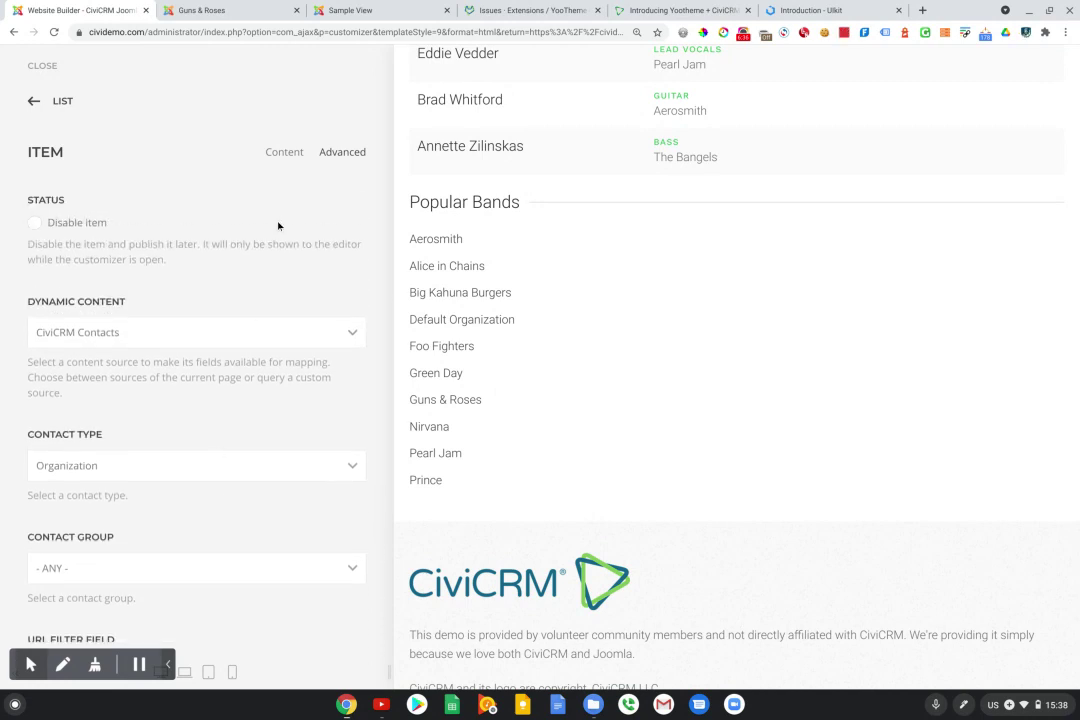
Inspect the text placed before the Contact ID in the list item's dynamic link
left_click(284, 152)
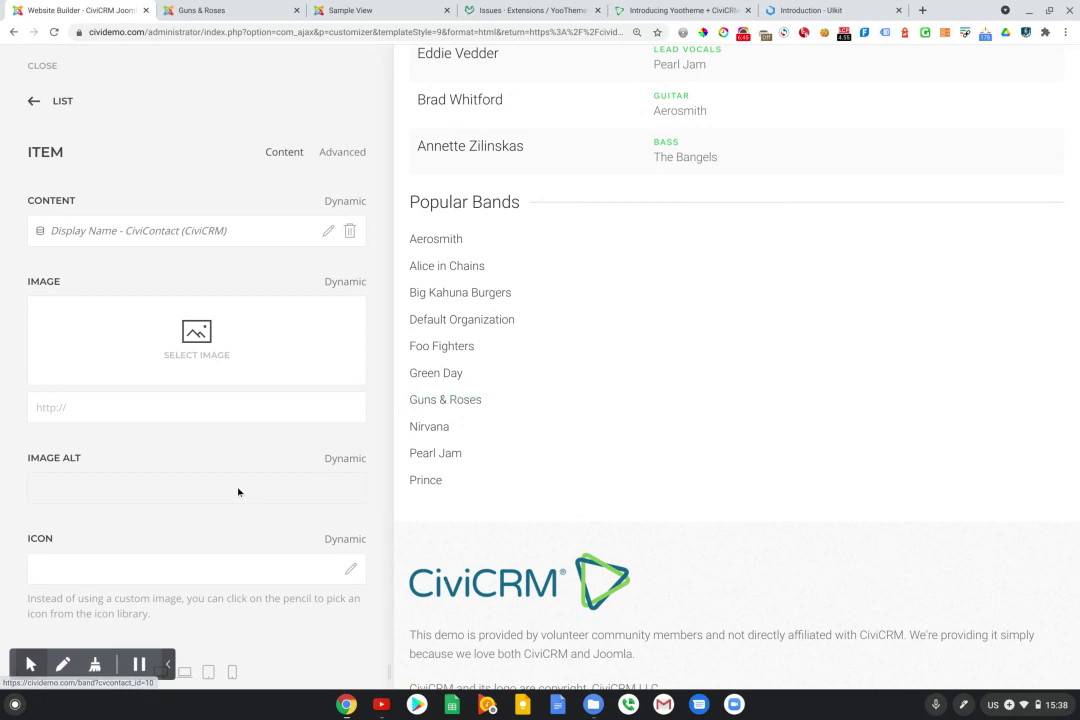
scroll(252, 463, "down", 5)
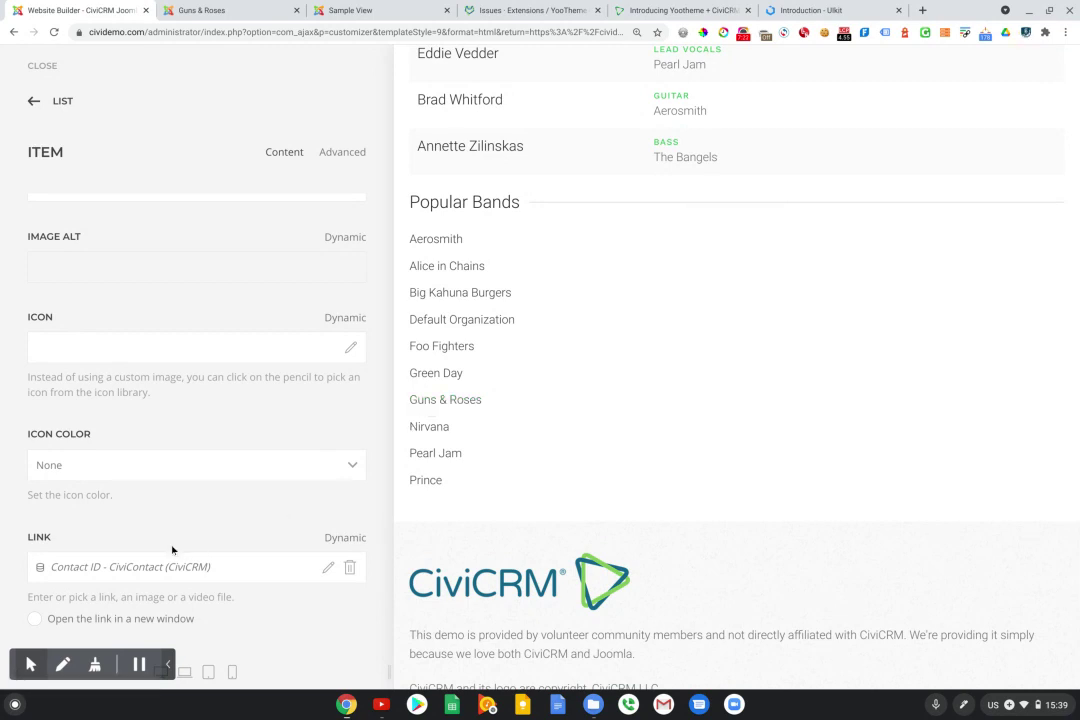
left_click(327, 568)
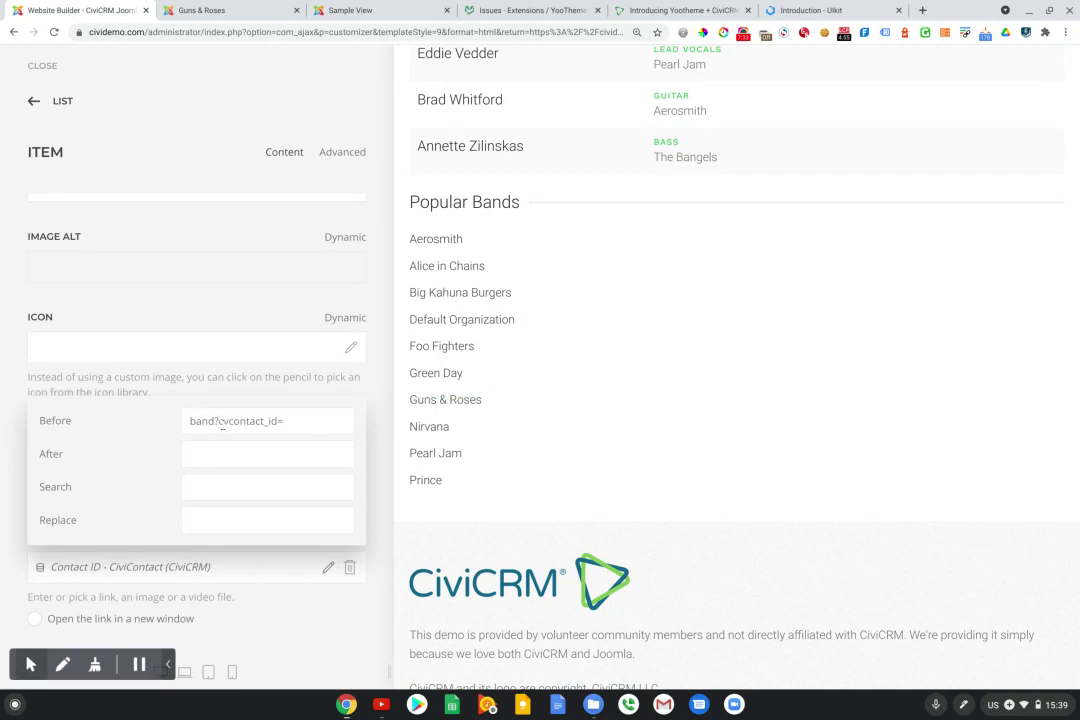
double_click(198, 421)
left_click(215, 420)
left_click_drag(215, 420, 277, 420)
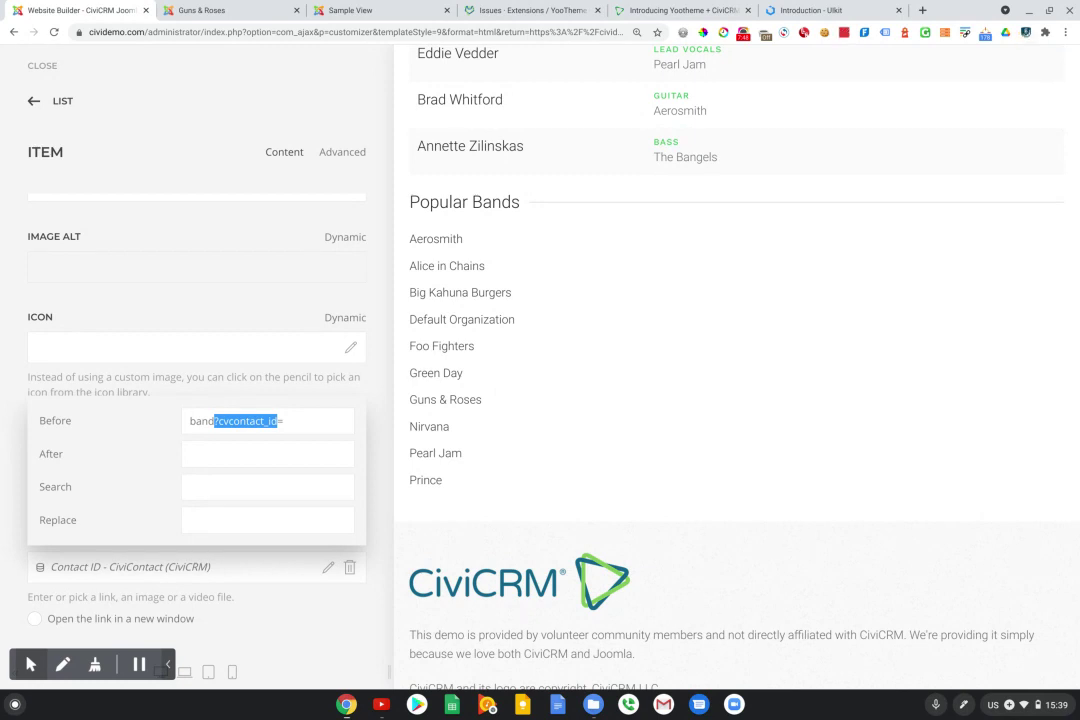
left_click(255, 421)
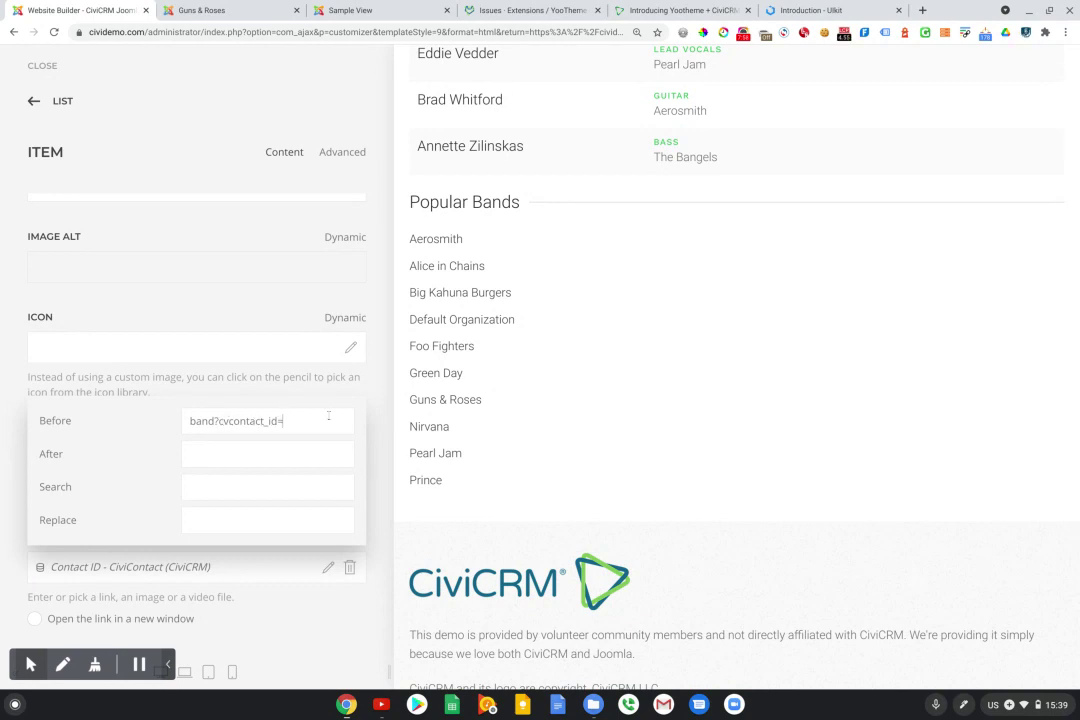
left_click(378, 398)
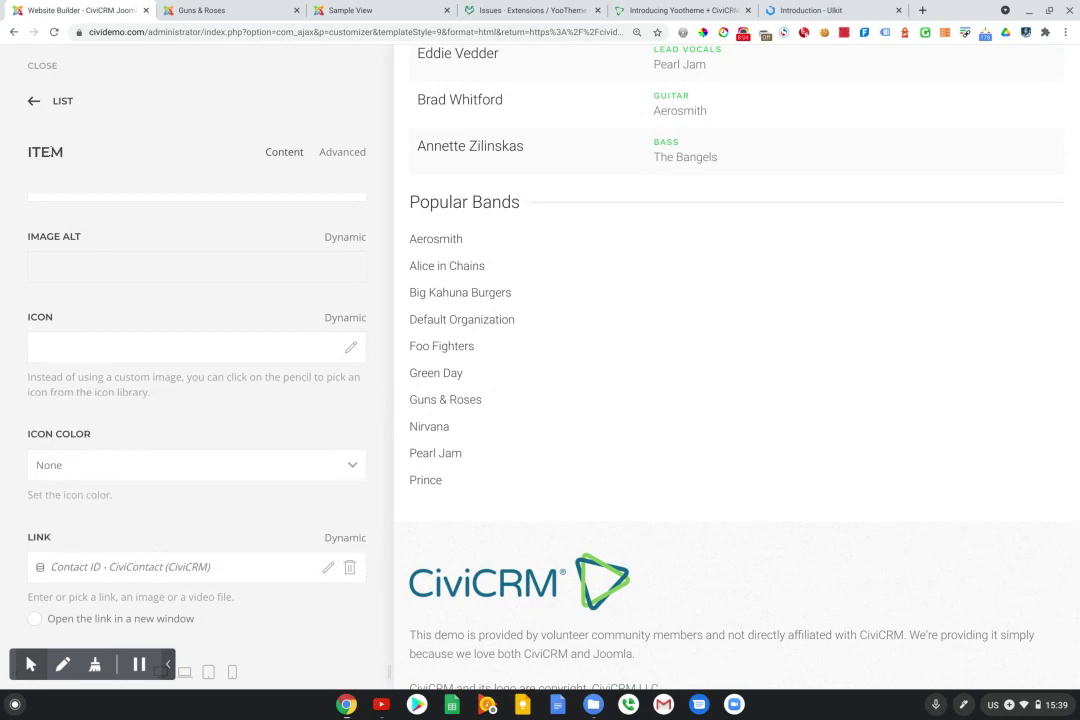
Leave the list item and follow the Guns & Roses link in the preview to load its Band page layout
left_click(34, 101)
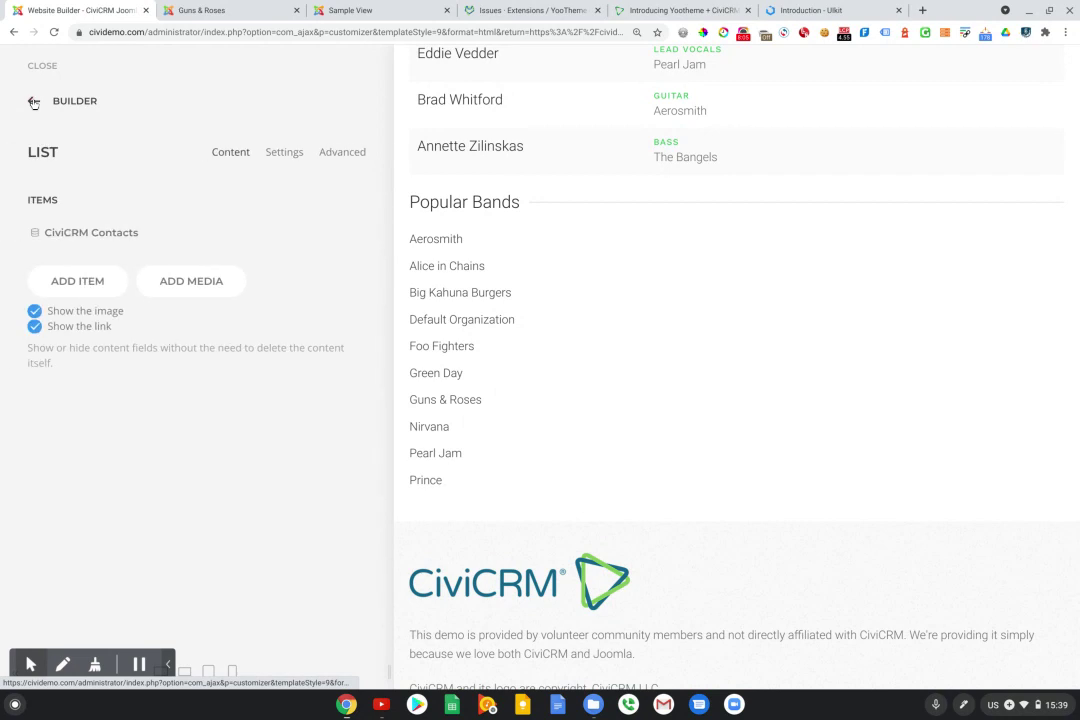
left_click(433, 405)
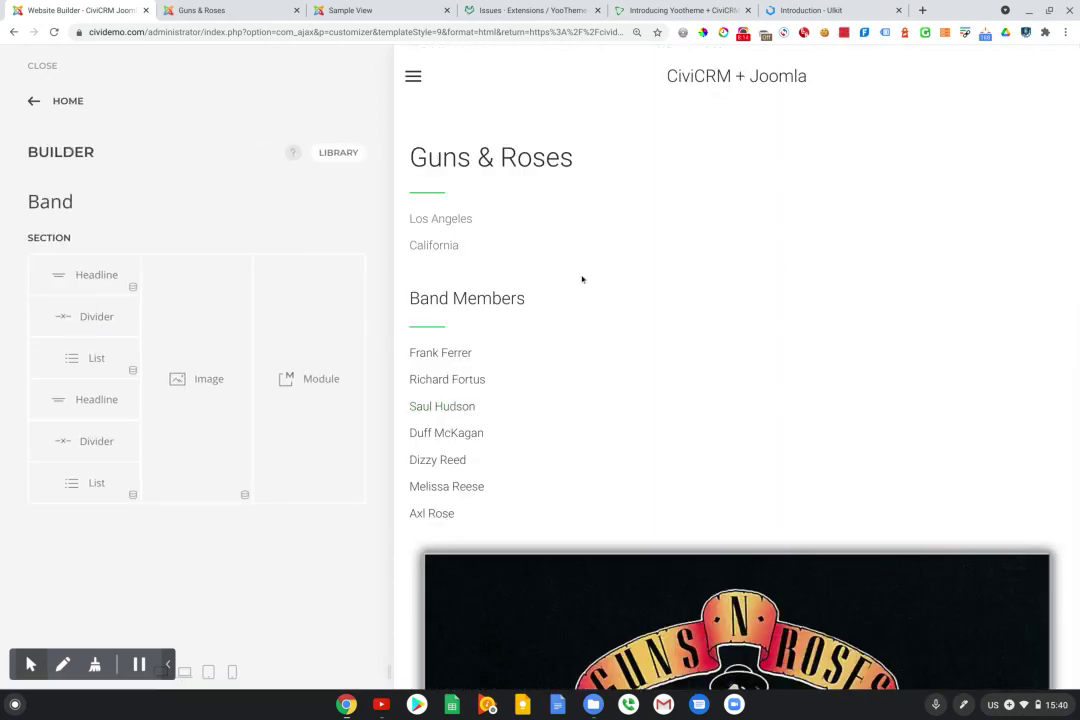
Examine how the Band layout's headline, lists and image elements correspond to the Guns & Roses page in the preview
scroll(582, 279, "down", 1)
scroll(581, 277, "up", 1)
scroll(680, 290, "down", 4)
scroll(680, 290, "up", 4)
scroll(612, 260, "down", 3)
scroll(612, 260, "up", 3)
scroll(612, 260, "down", 1)
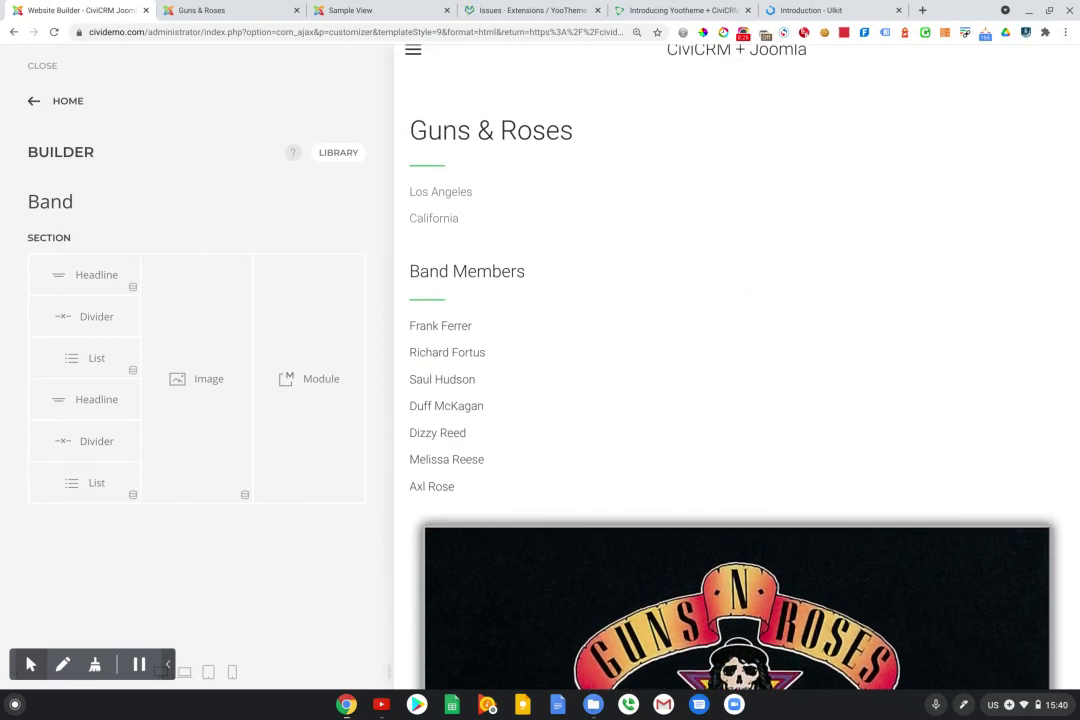
mouse_move(455, 133)
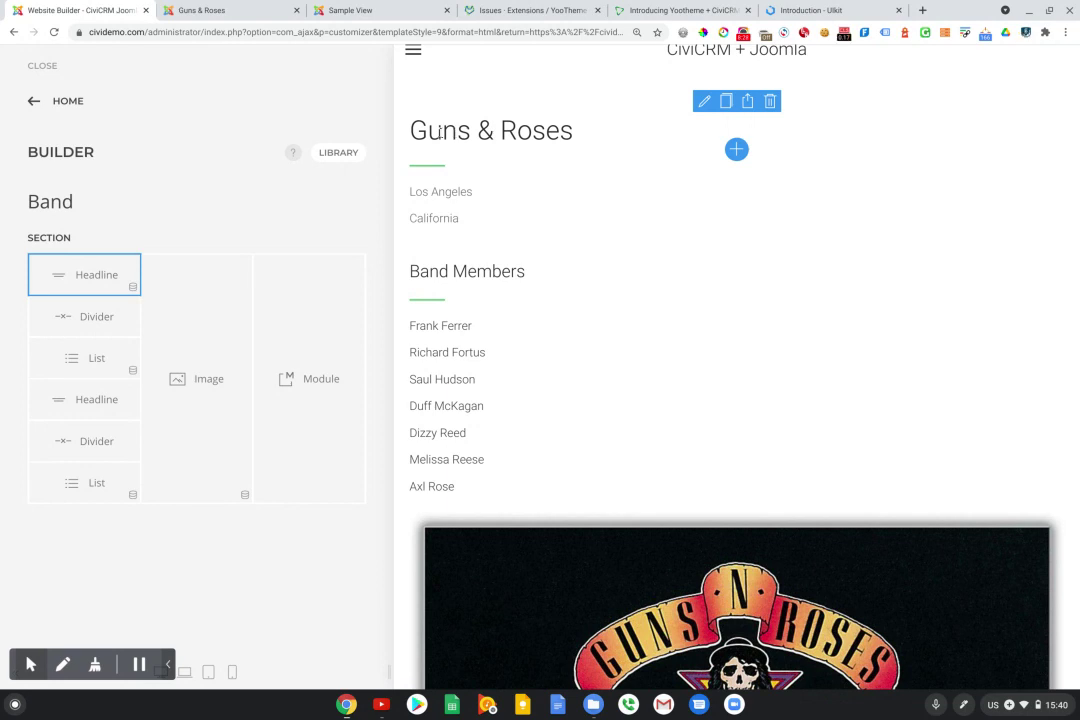
scroll(550, 186, "down", 1)
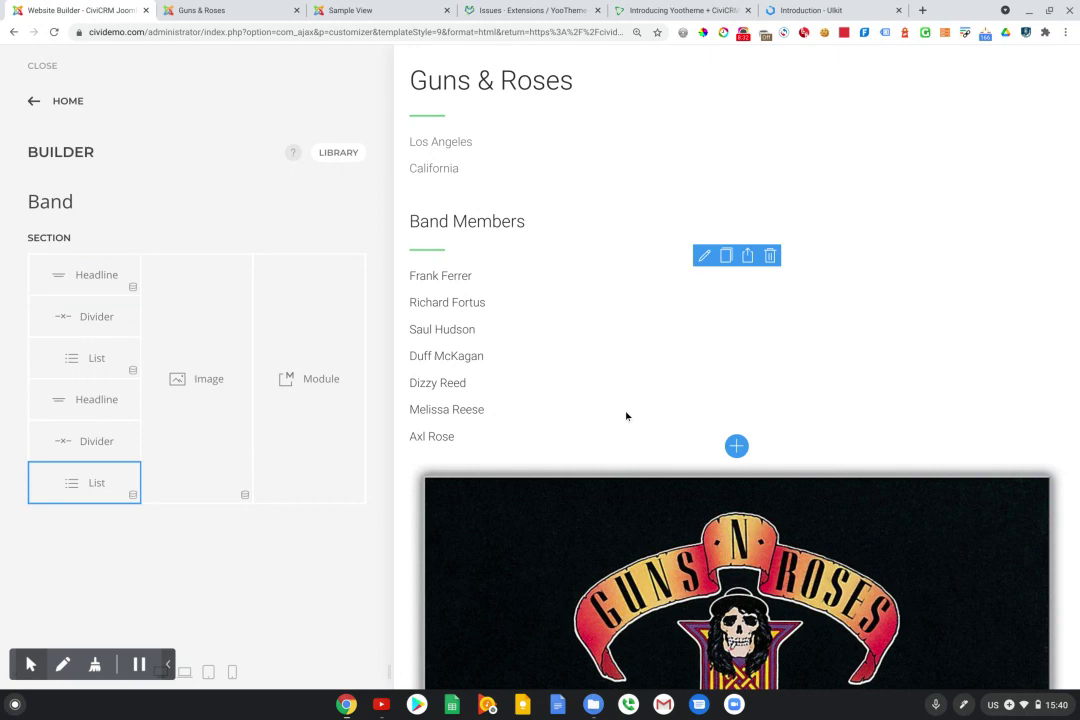
scroll(624, 417, "down", 2)
scroll(585, 401, "down", 1)
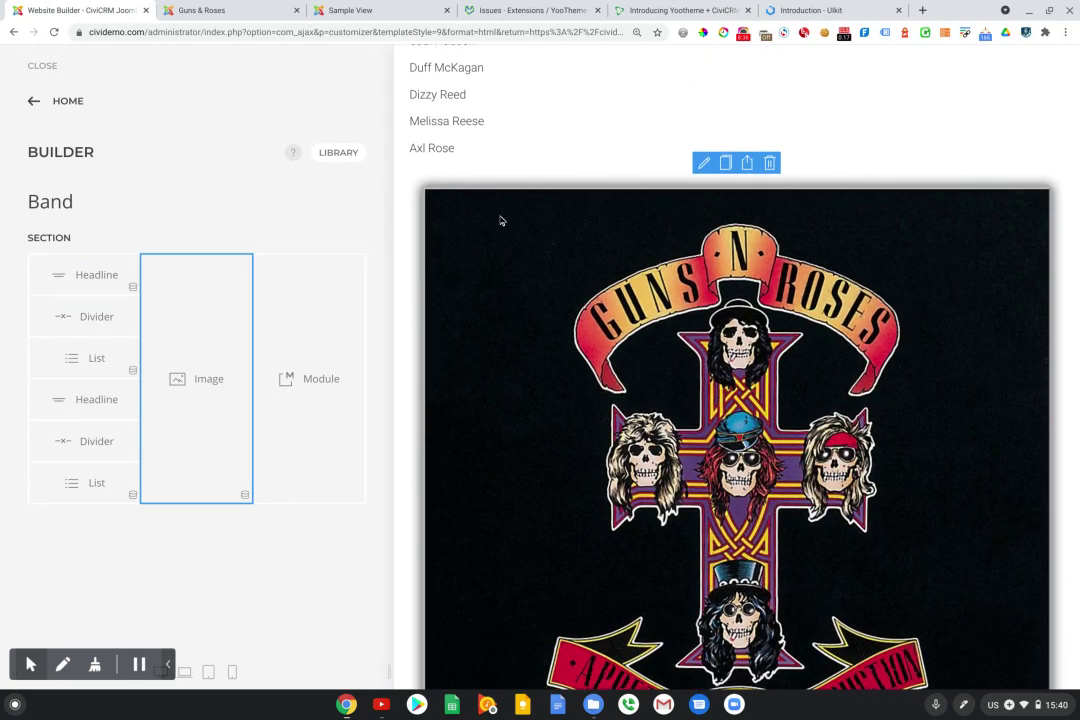
scroll(561, 169, "up", 4)
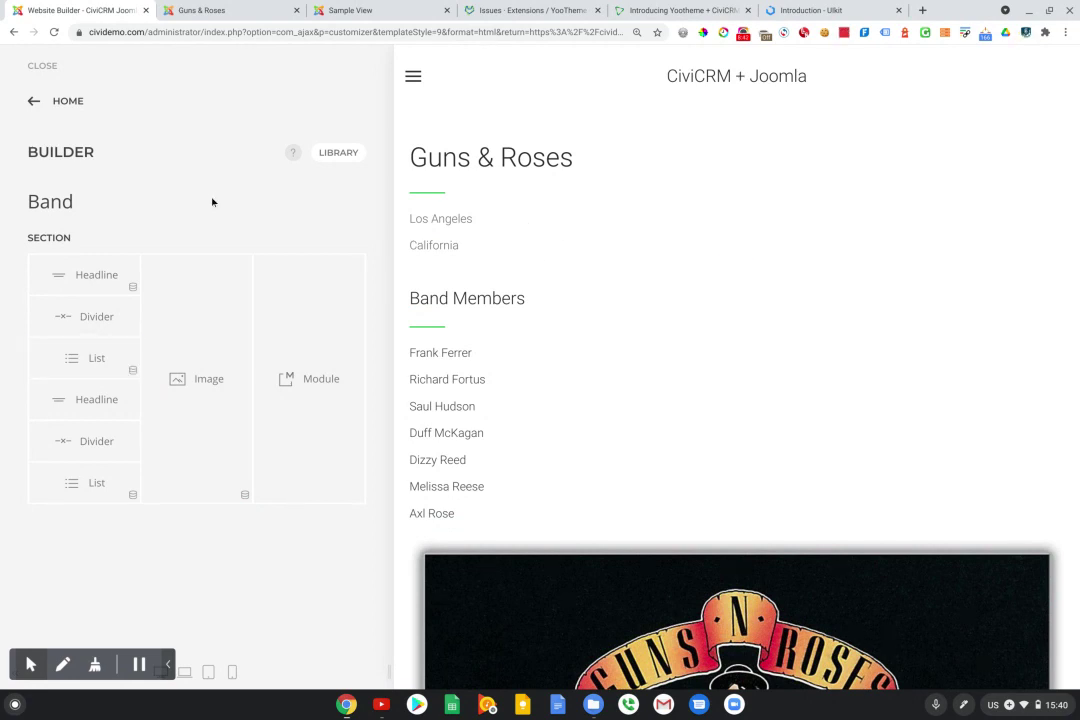
Examine the Band headline's display name mapping and its dynamic content source, contact filters and URL filter field, returning to the layout
mouse_move(66, 274)
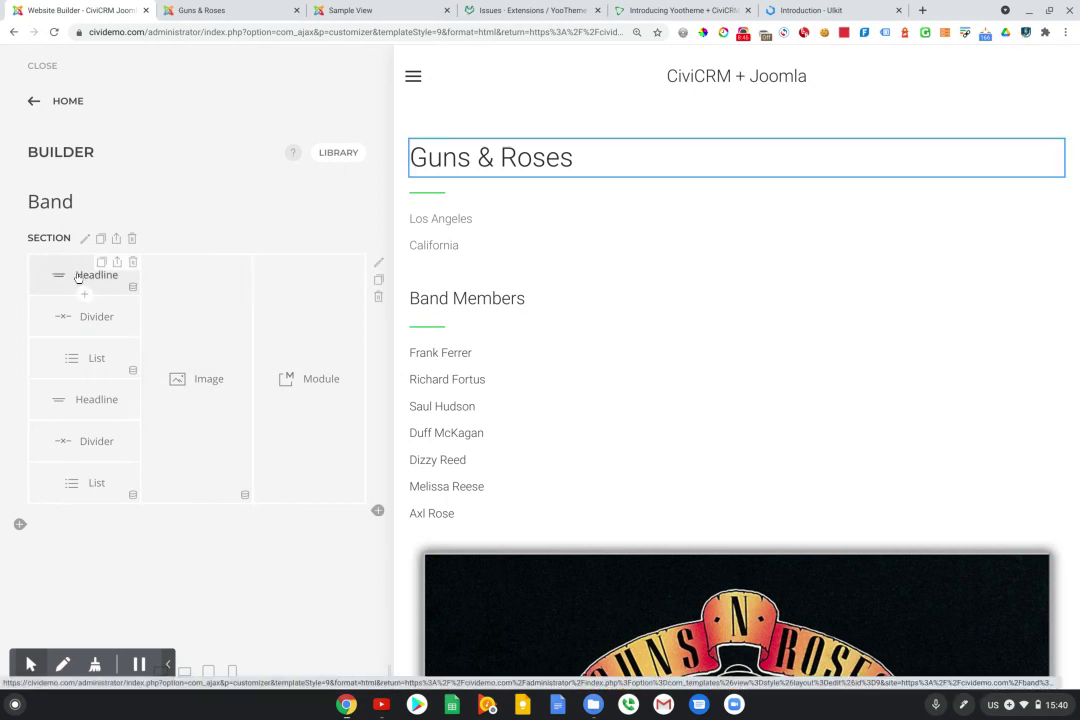
left_click(78, 277)
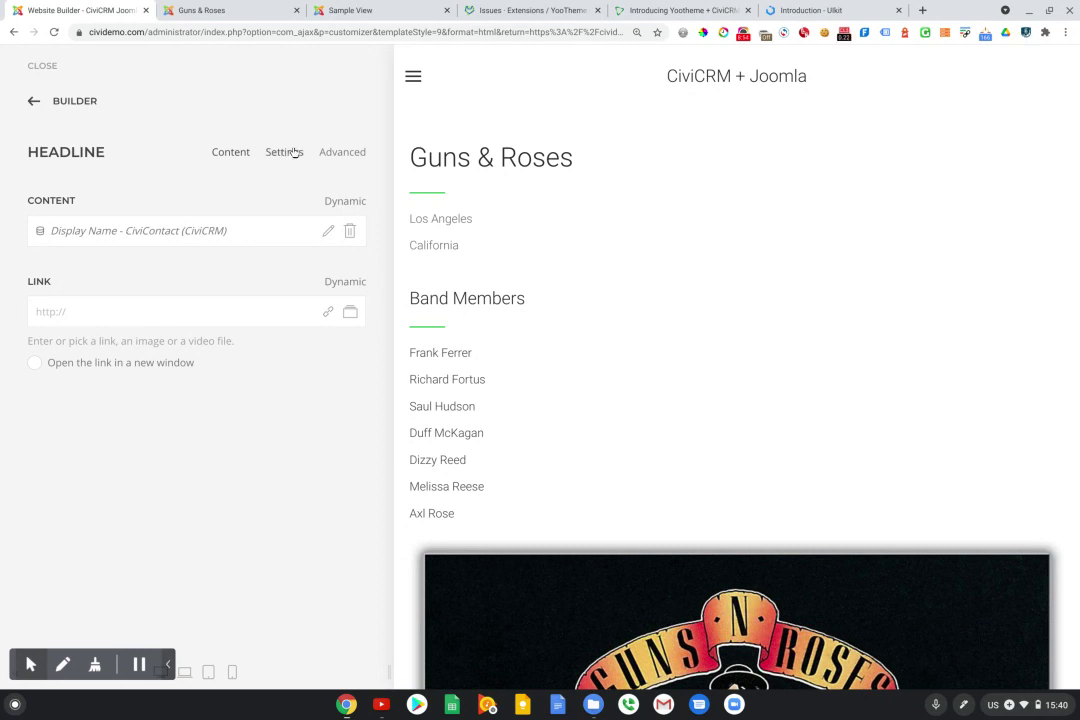
left_click(331, 156)
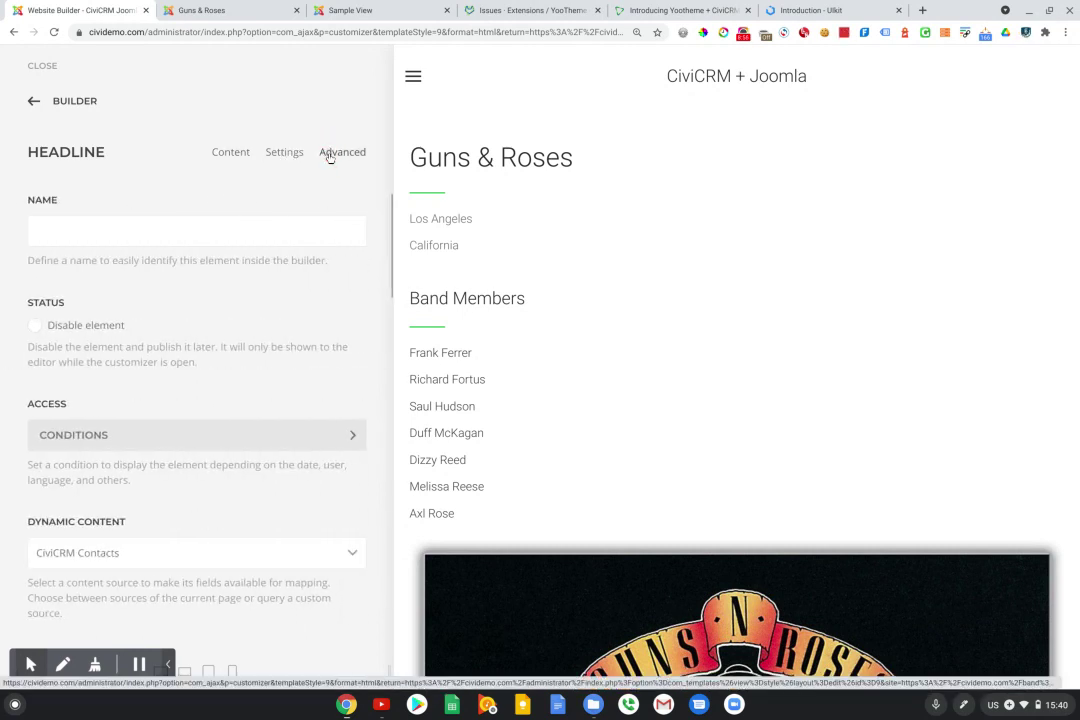
scroll(290, 300, "down", 3)
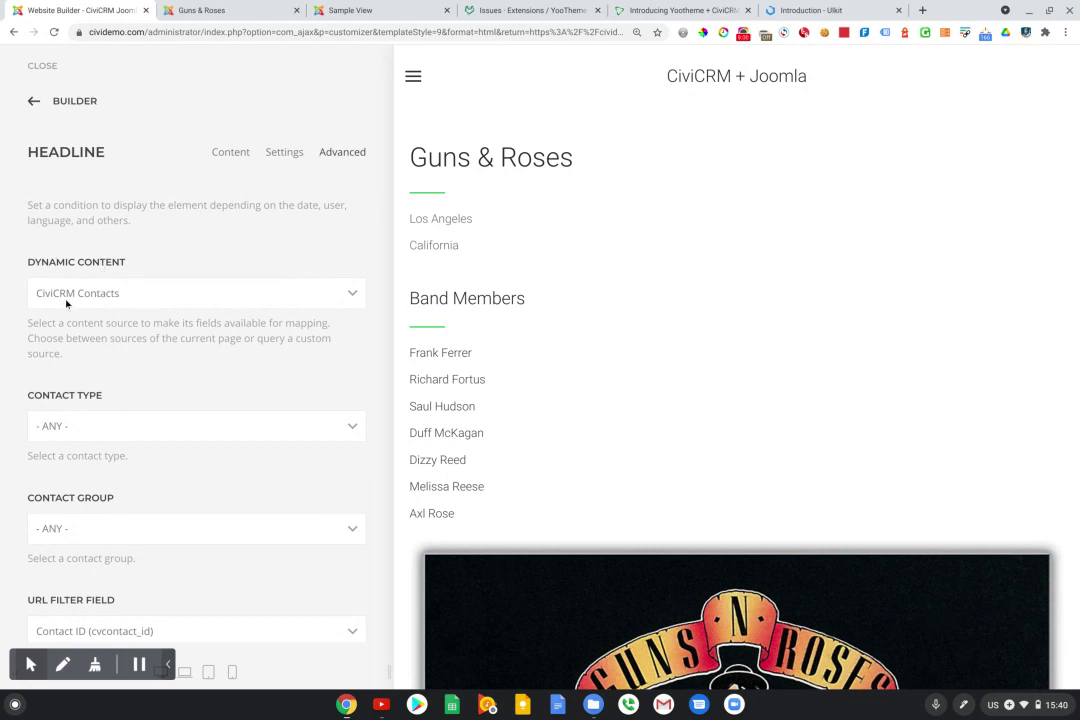
scroll(244, 342, "down", 4)
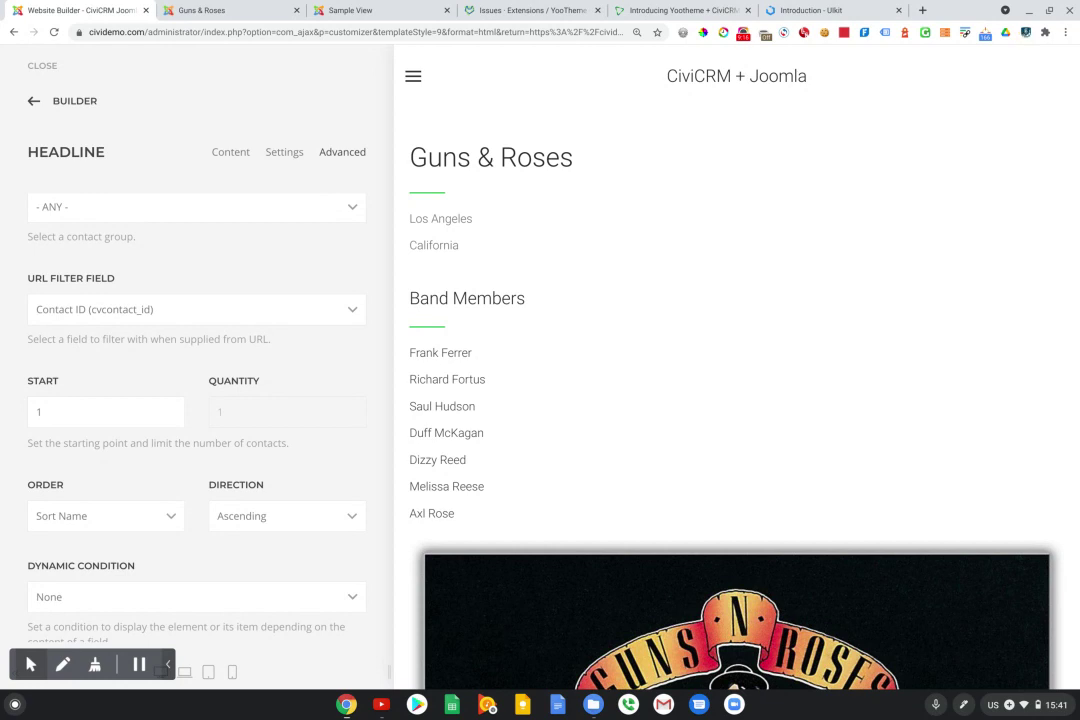
left_click(34, 102)
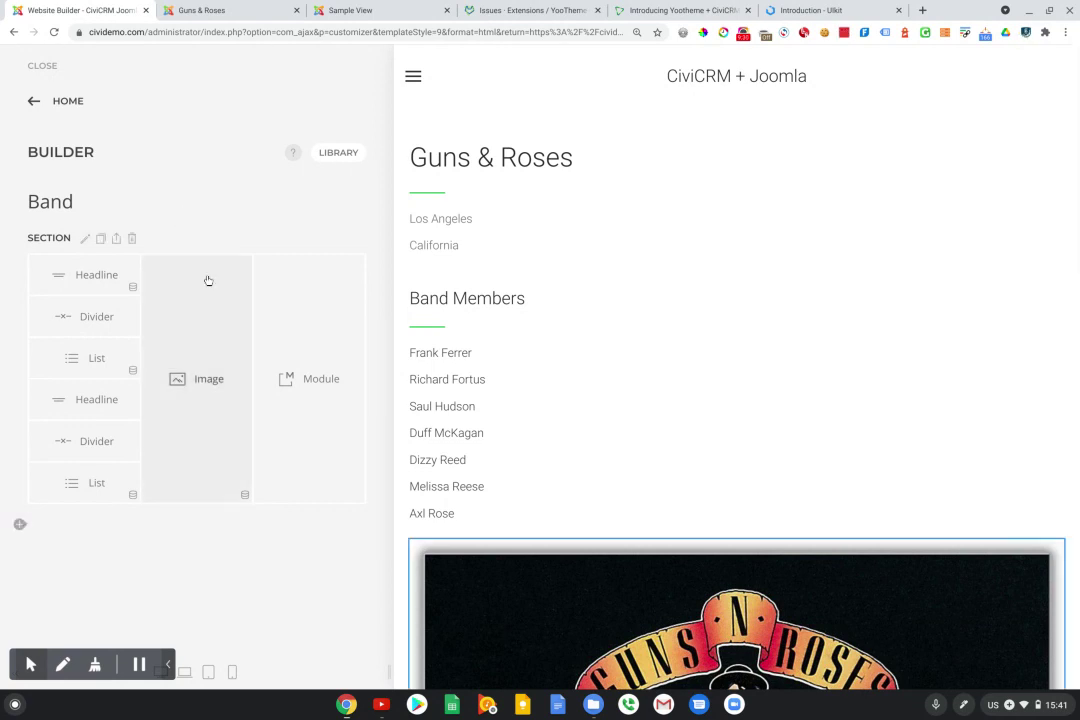
Inspect the dynamic image source of the Band layout's Image element, and return to the layout
scroll(499, 319, "down", 2)
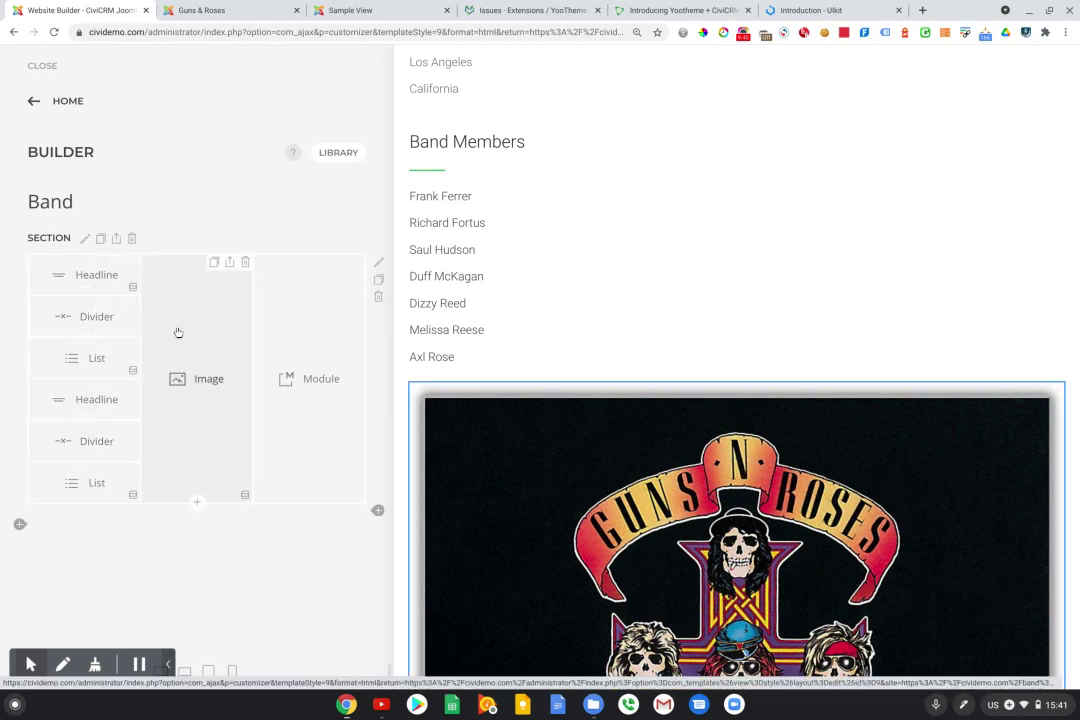
left_click(178, 358)
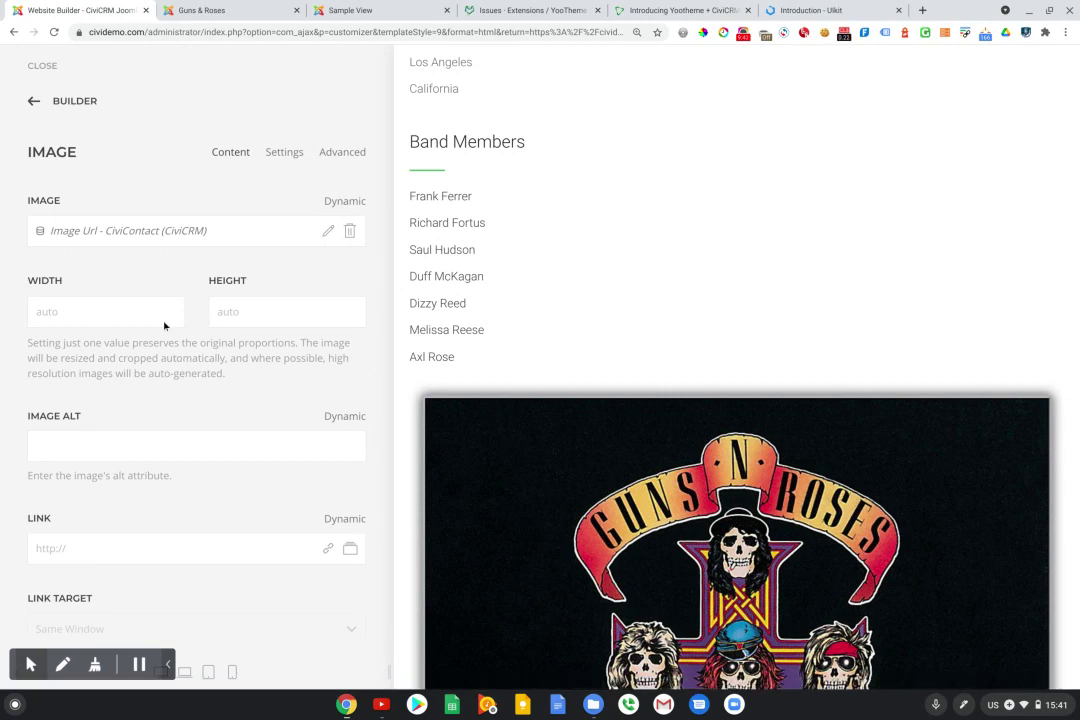
scroll(540, 248, "down", 1)
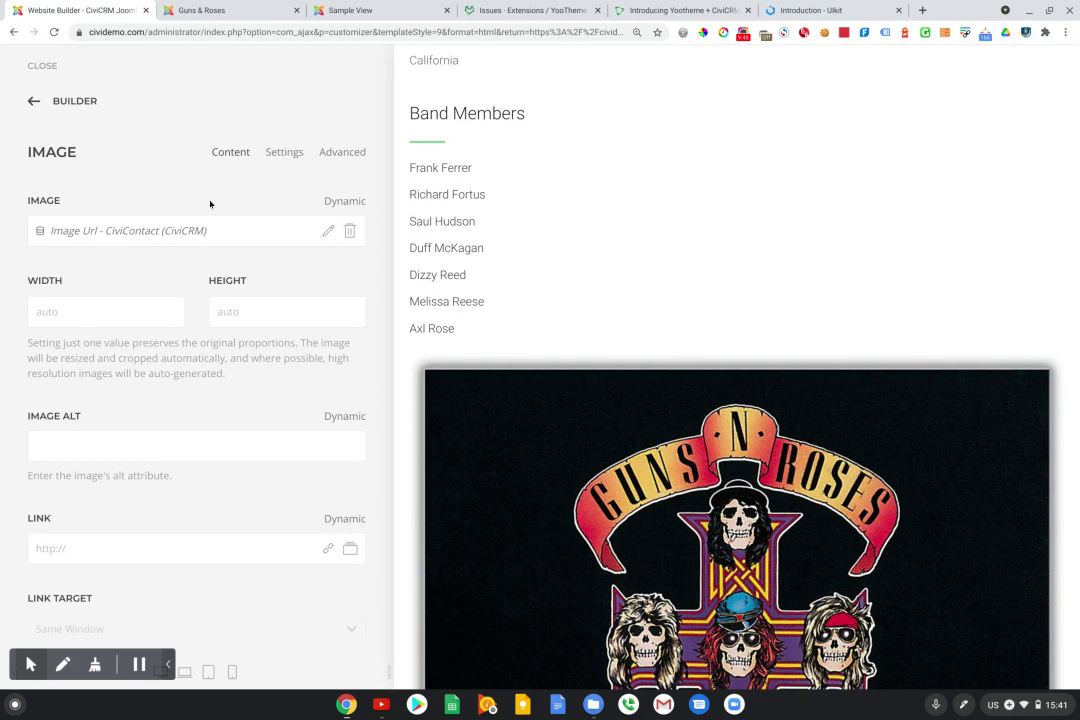
left_click(33, 101)
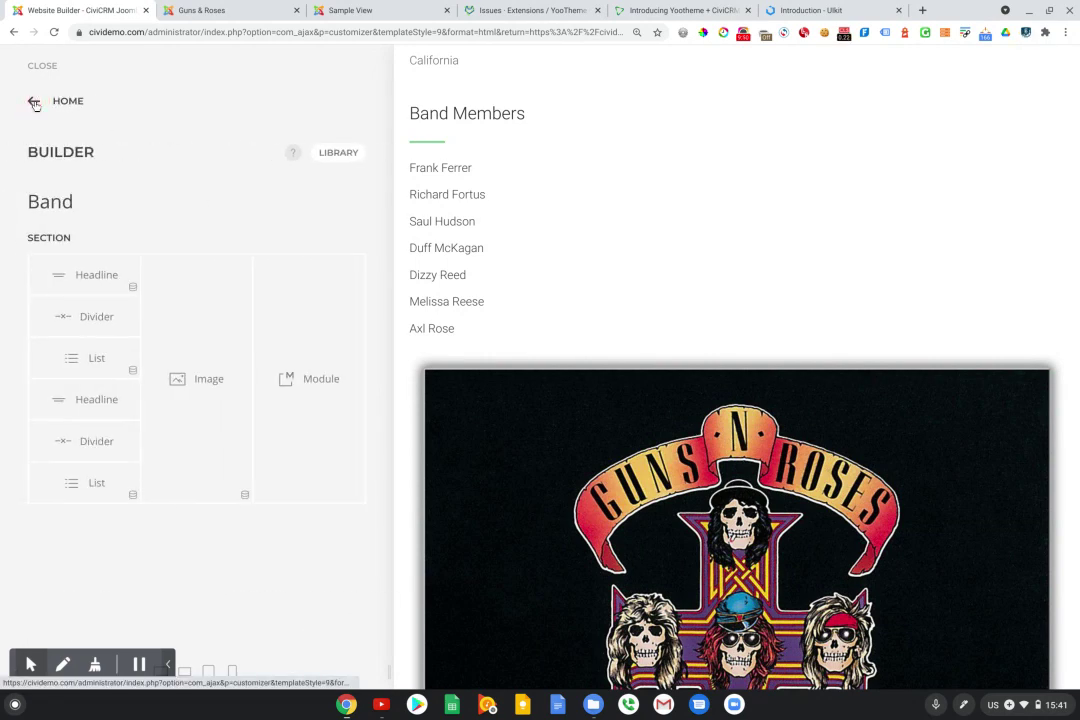
Follow the Axl Rose link in the preview and highlight the job title text on the member page
left_click(428, 336)
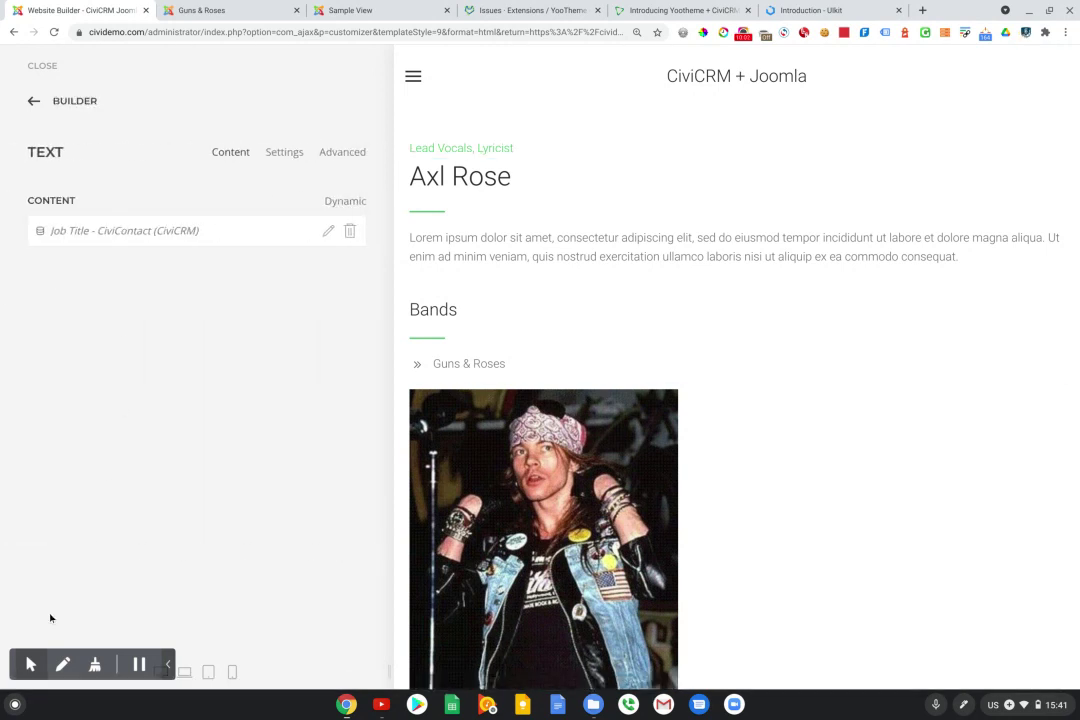
left_click(30, 664)
left_click(85, 634)
mouse_move(494, 147)
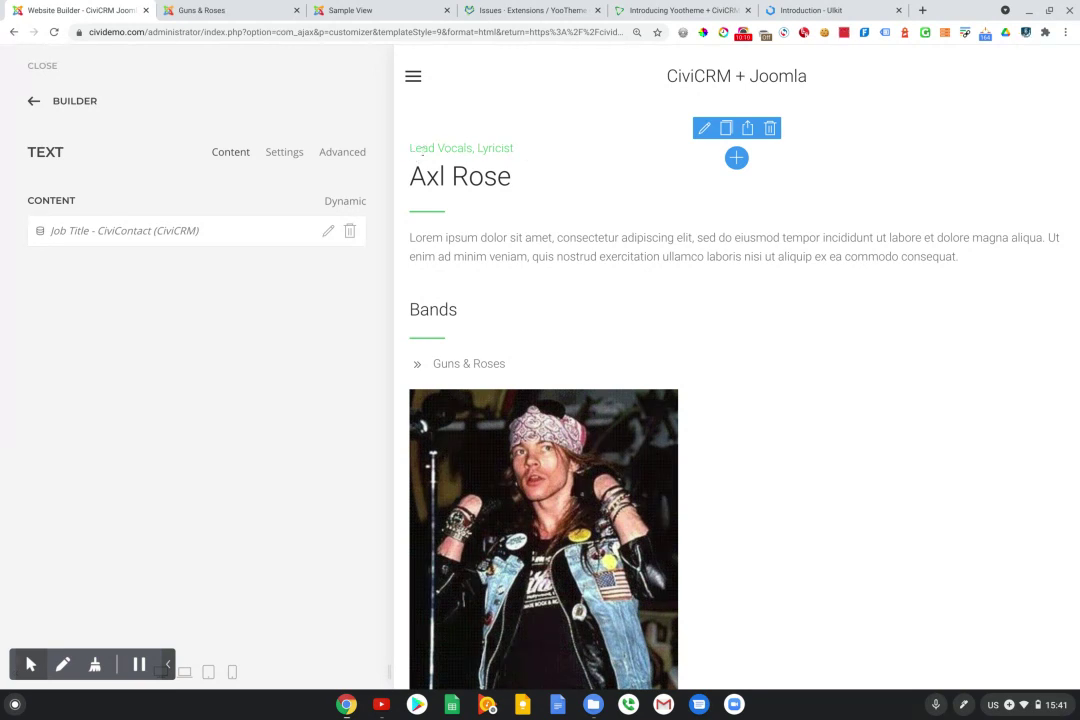
left_click_drag(411, 149, 518, 152)
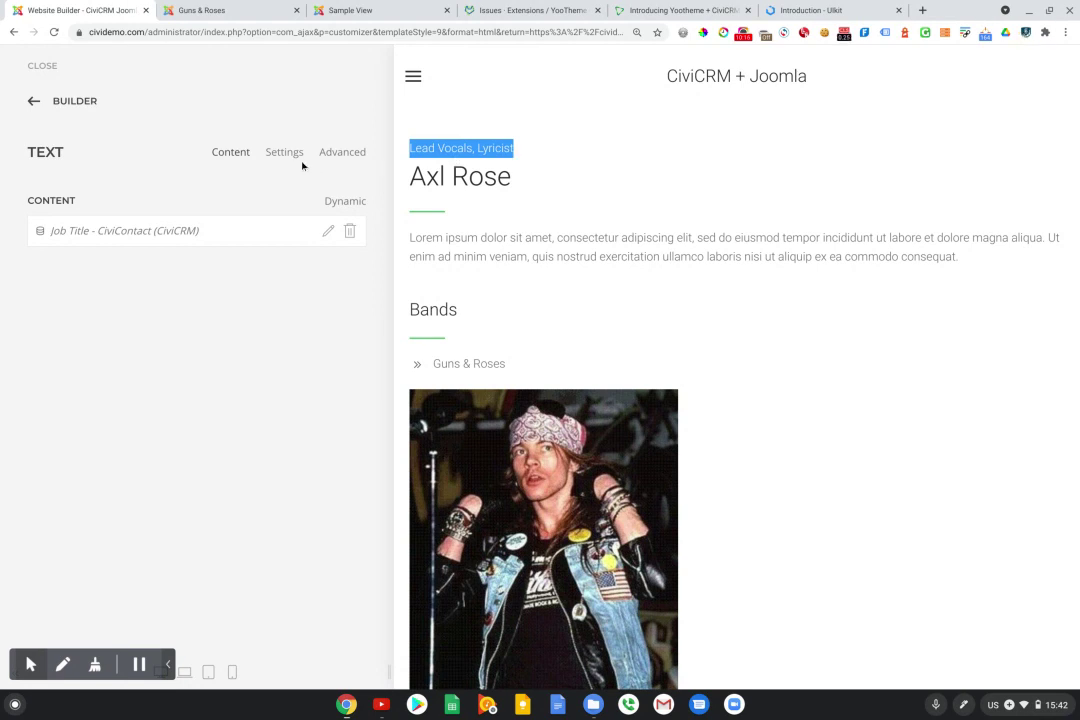
Examine the job title text element's dynamic content source, contact type, group and URL filter field, then return to the Member layout
left_click(341, 152)
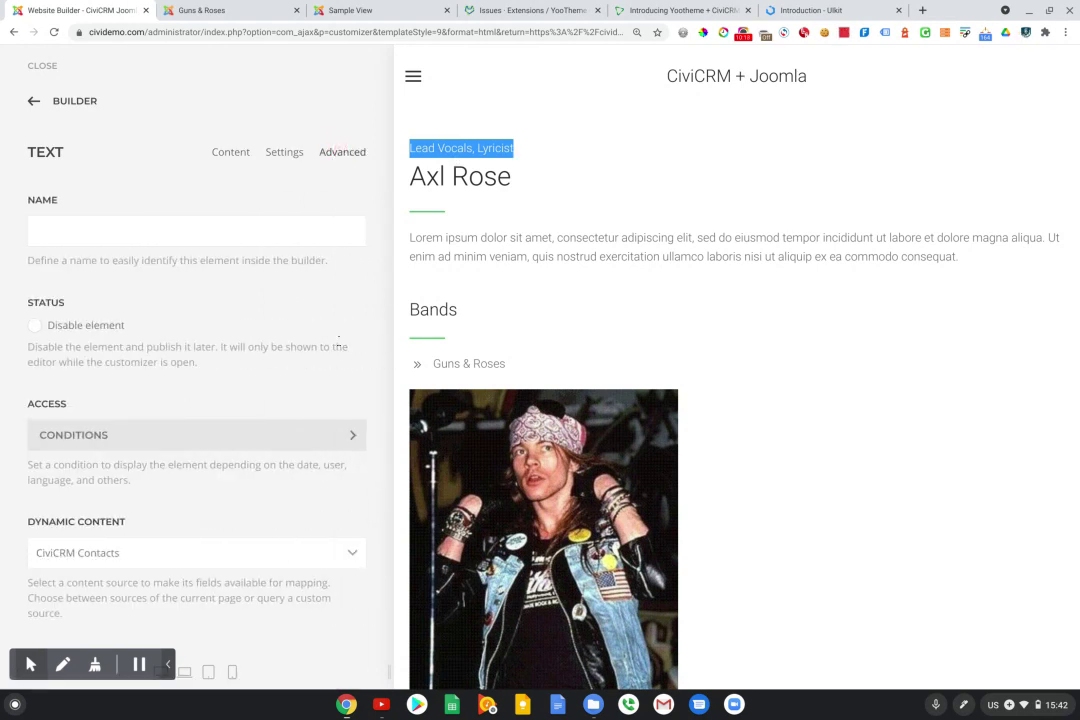
scroll(78, 364, "down", 2)
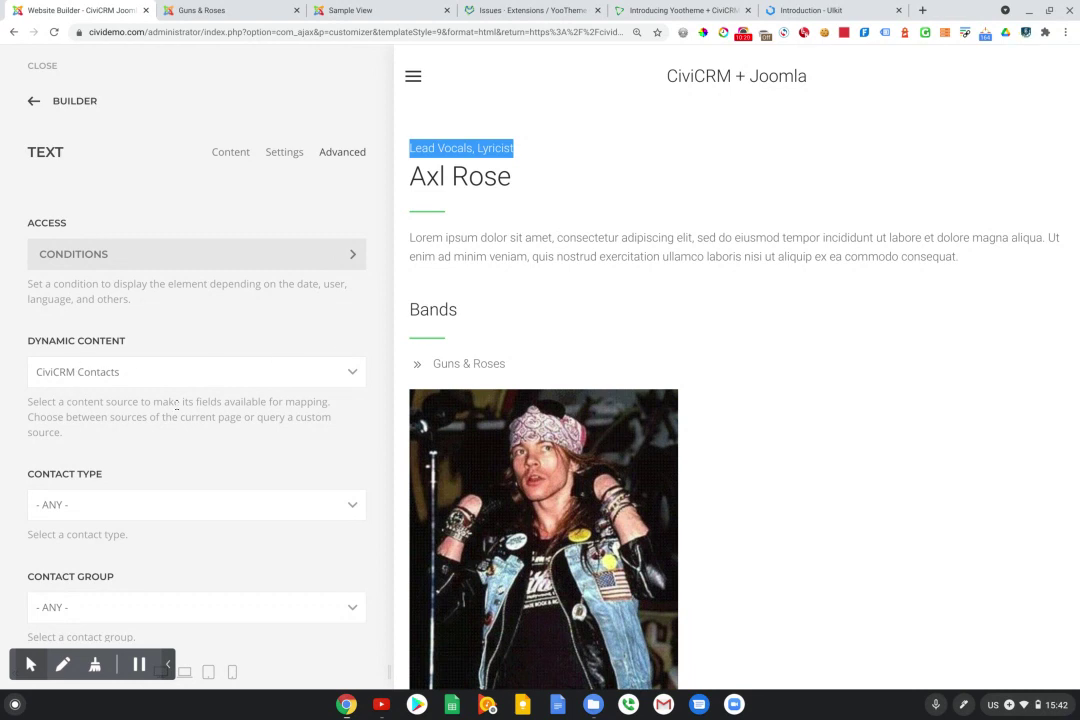
scroll(176, 404, "down", 2)
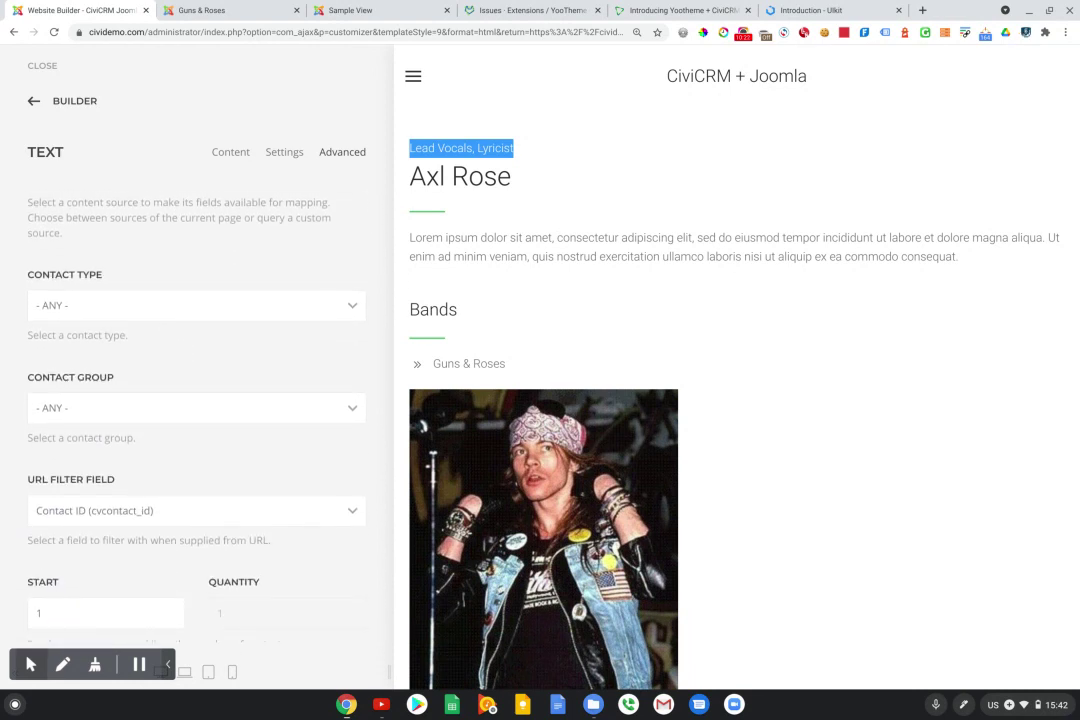
scroll(56, 394, "down", 1)
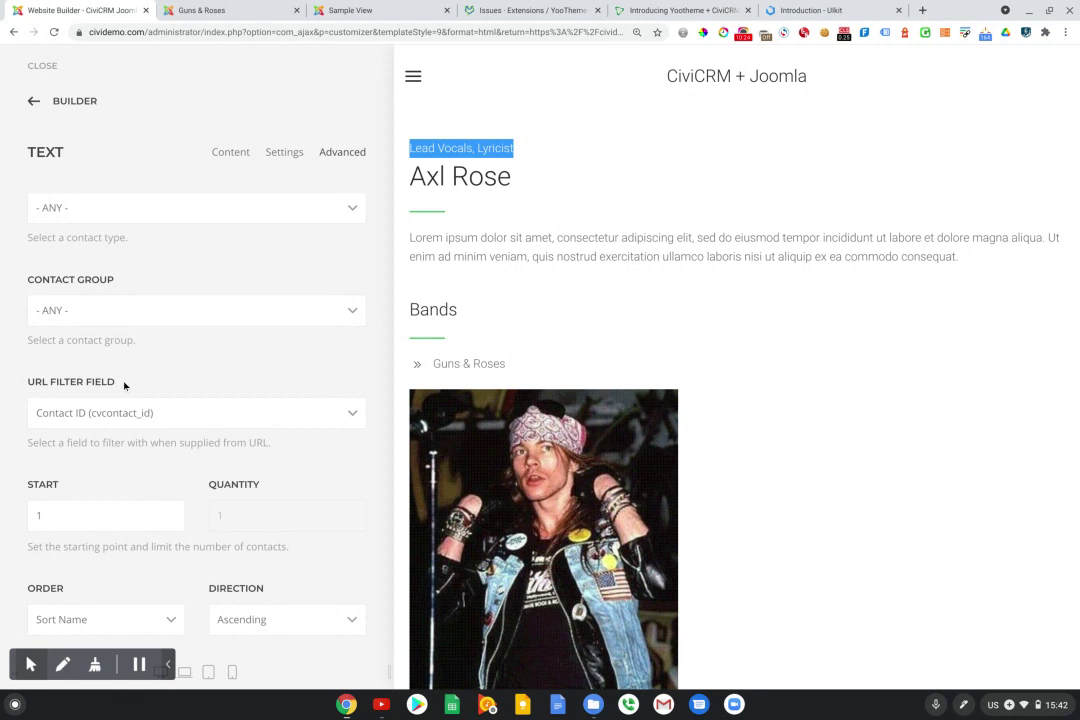
scroll(234, 304, "up", 5)
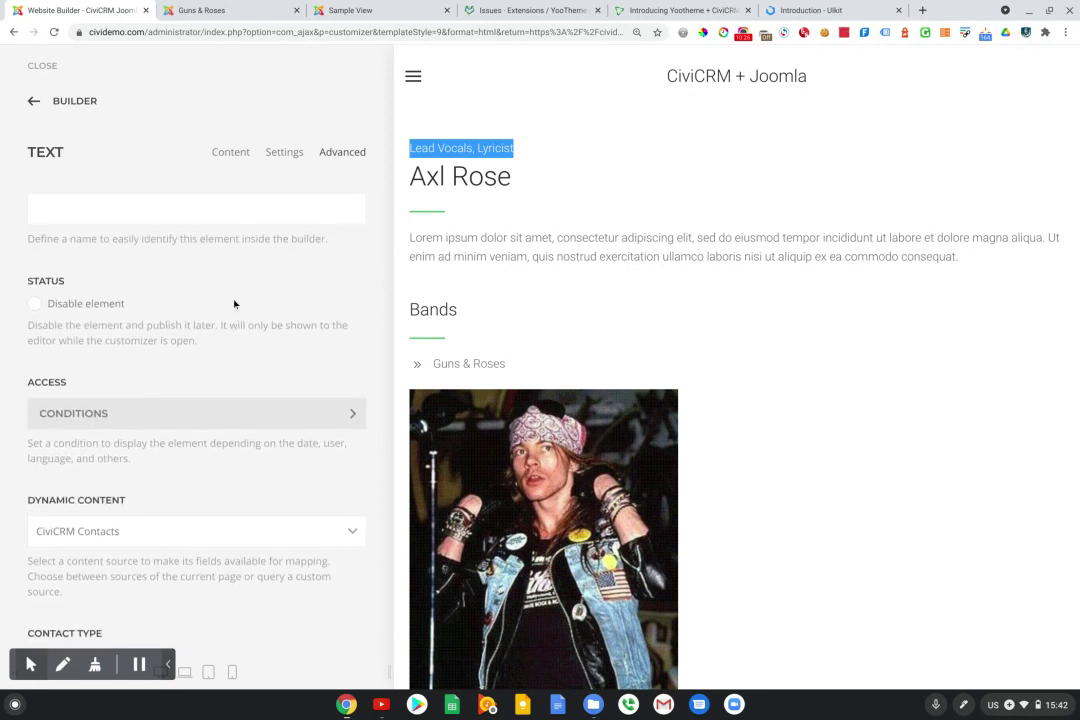
left_click(34, 103)
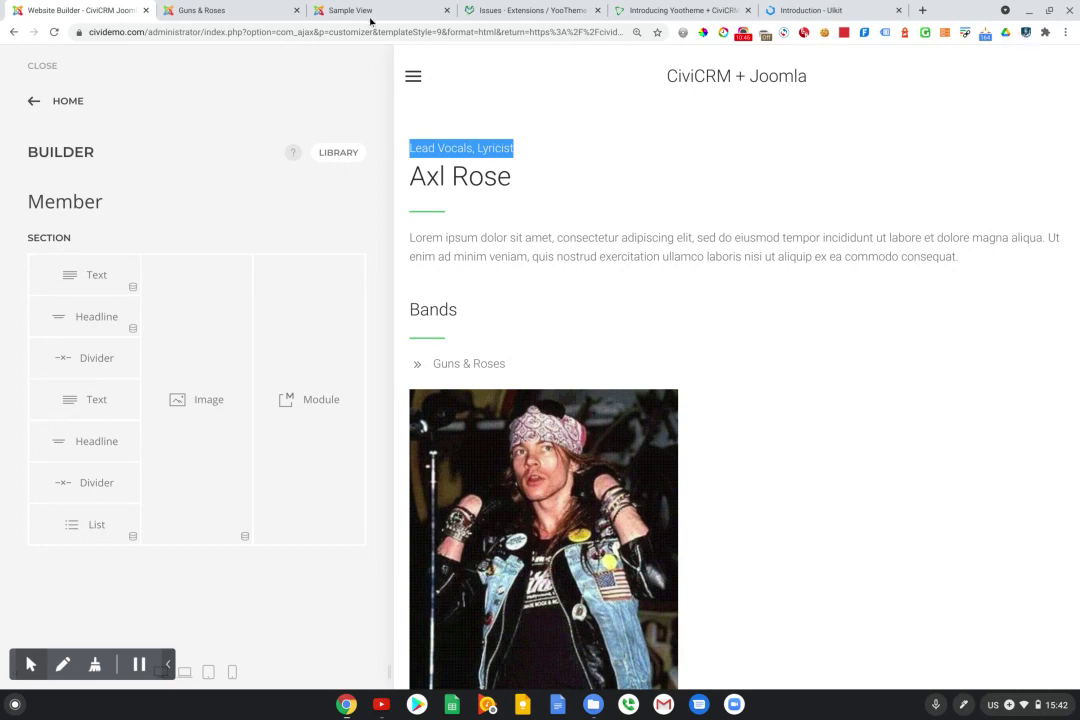
Switch to the YooTheme CiviCRM Bridge project on GitLab and review its project overview and open issues list
left_click(492, 11)
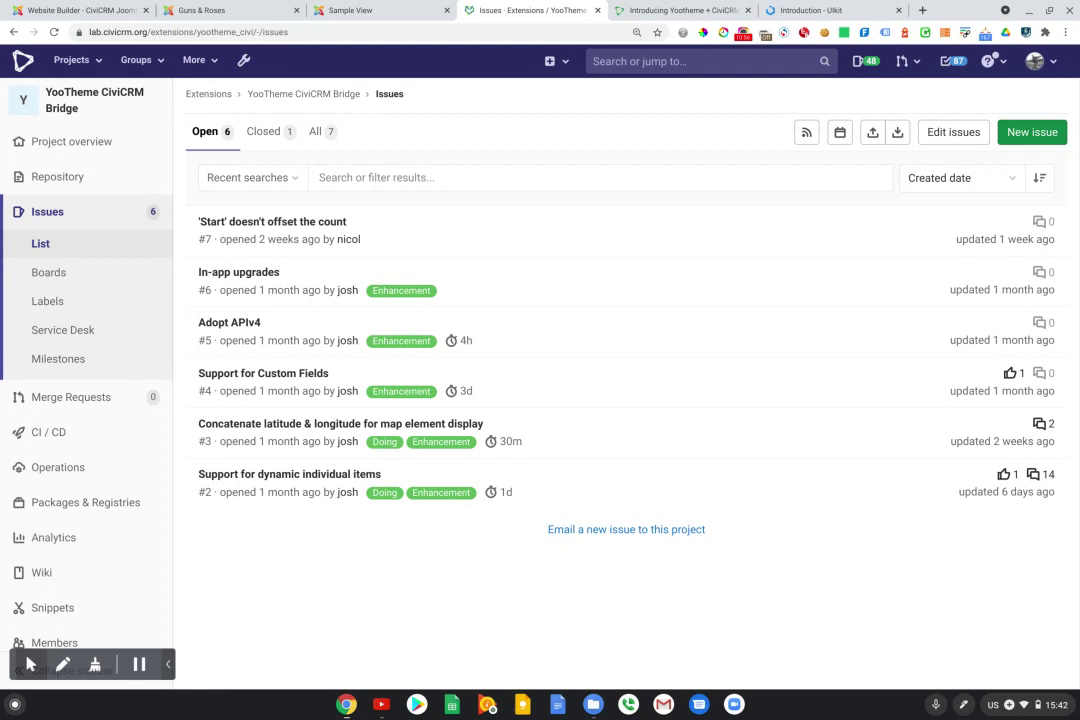
left_click(71, 141)
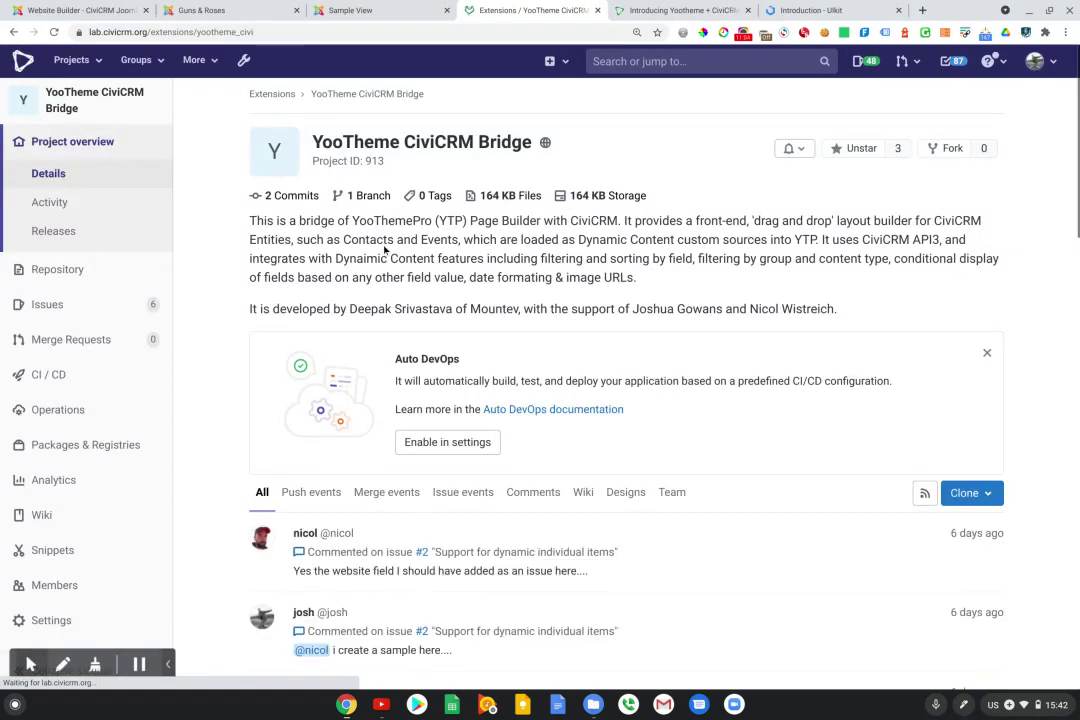
scroll(600, 400, "down", 3)
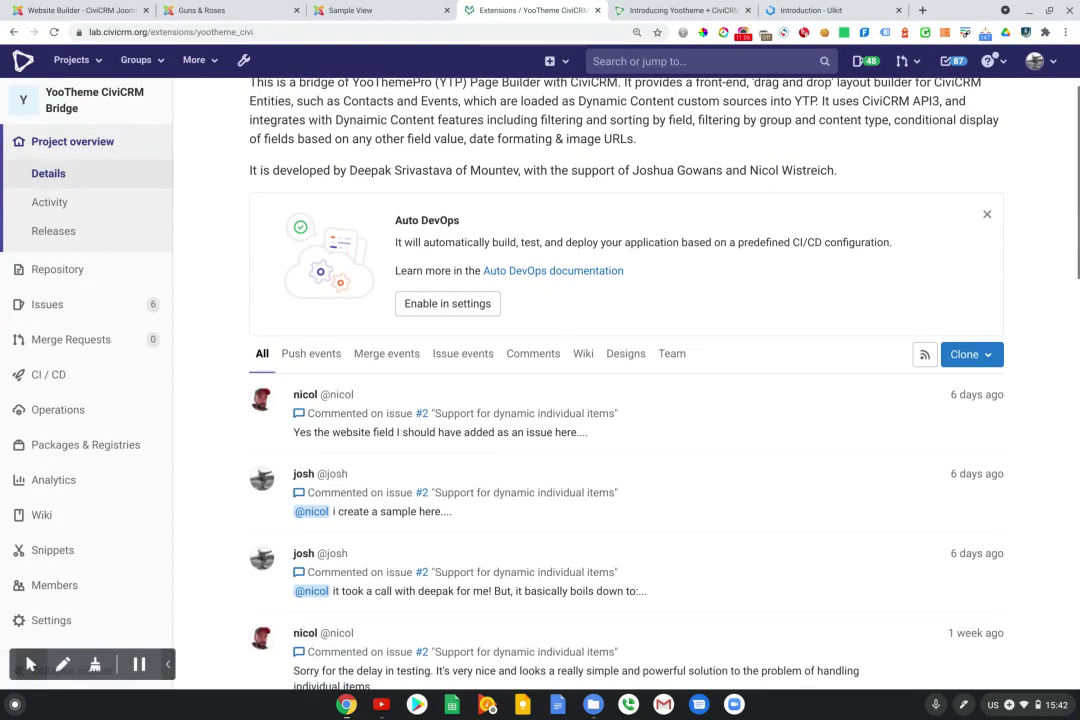
left_click(65, 306)
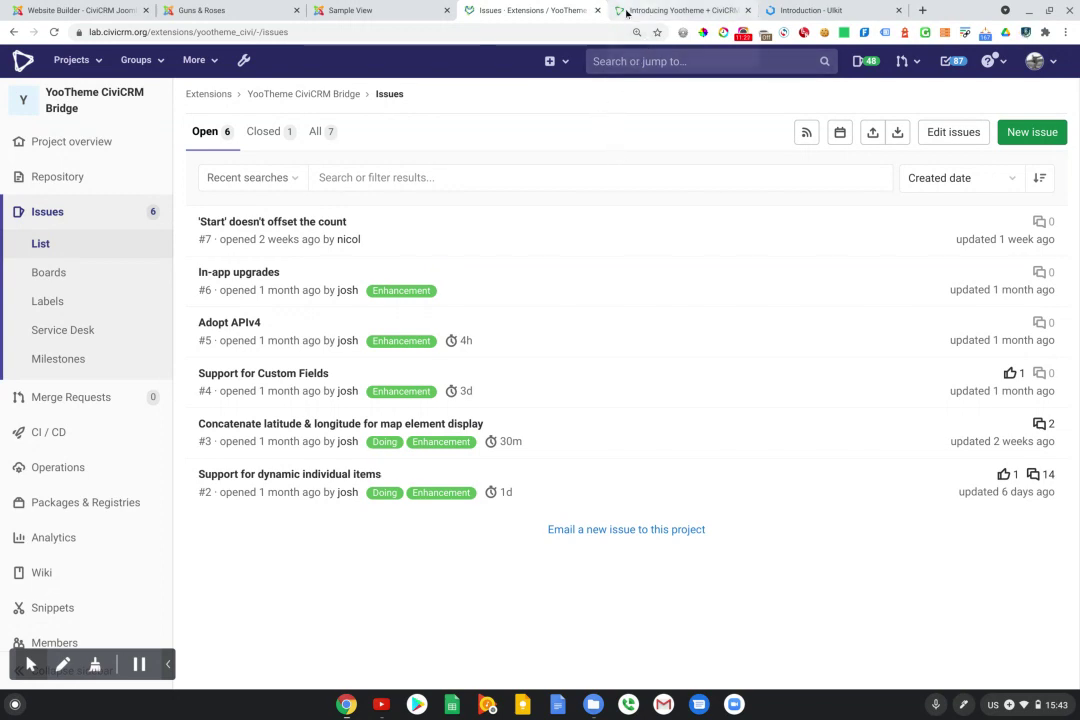
Switch back to the live Sample View page, briefly checking the Guns & Roses page
left_click(406, 9)
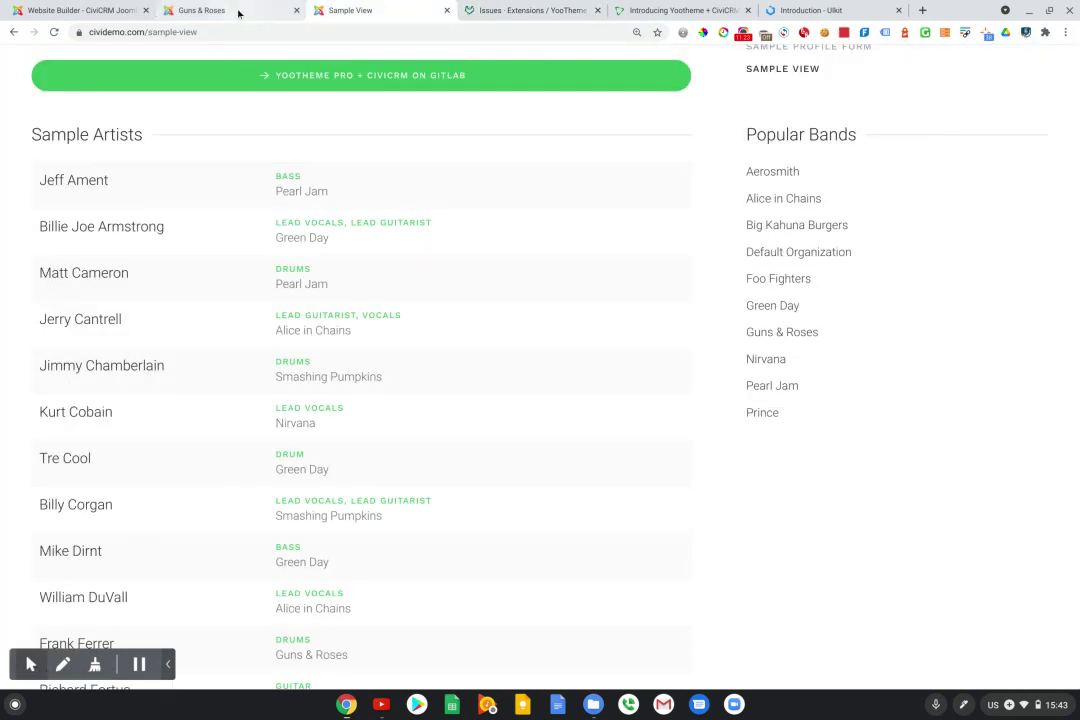
left_click(238, 12)
left_click(418, 9)
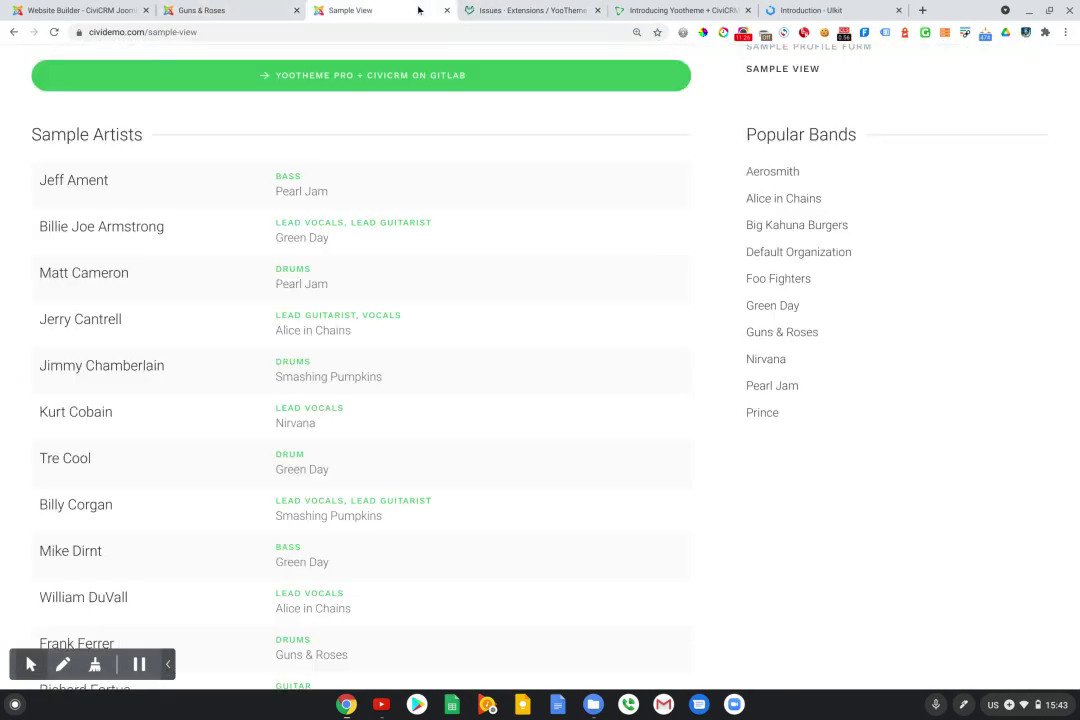